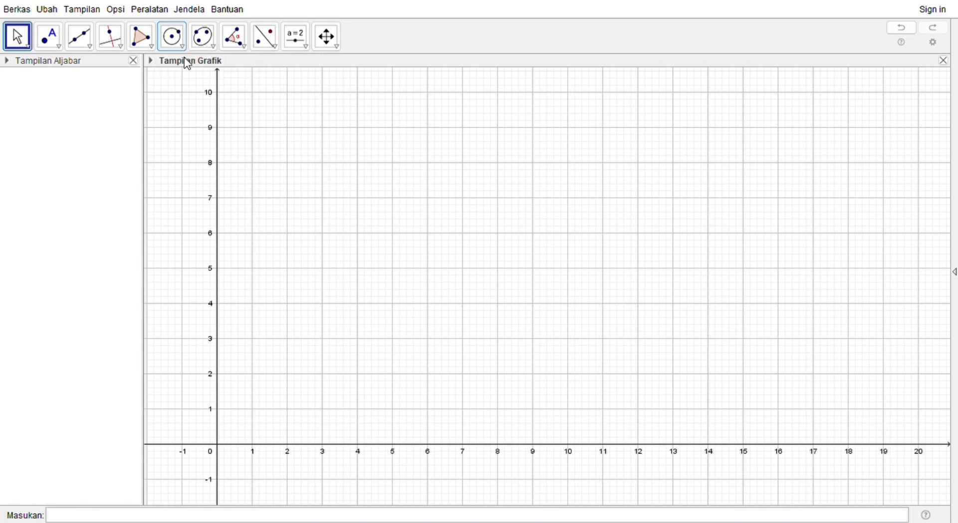
Step: Draw a circle centred at (10, 5) that passes through a point at about (11.6, 7.1)
left_click(175, 40)
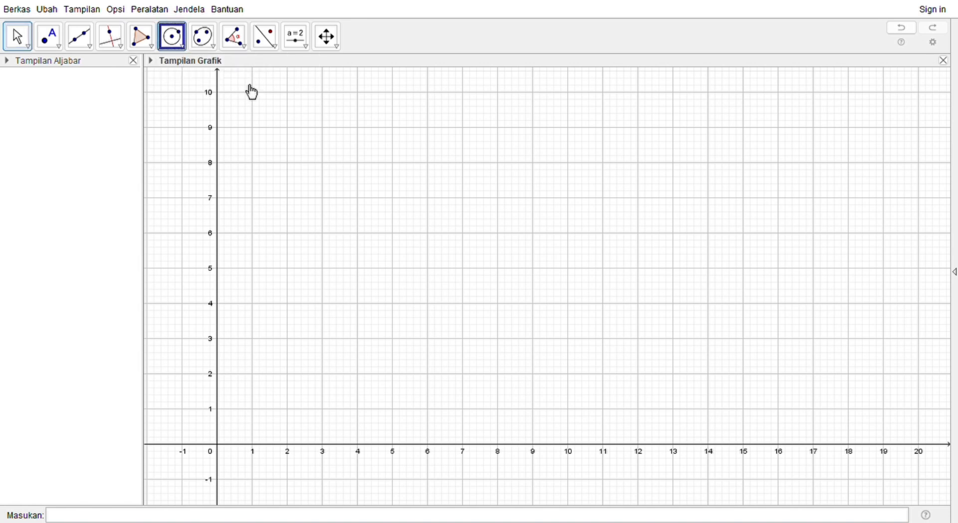
left_click(569, 270)
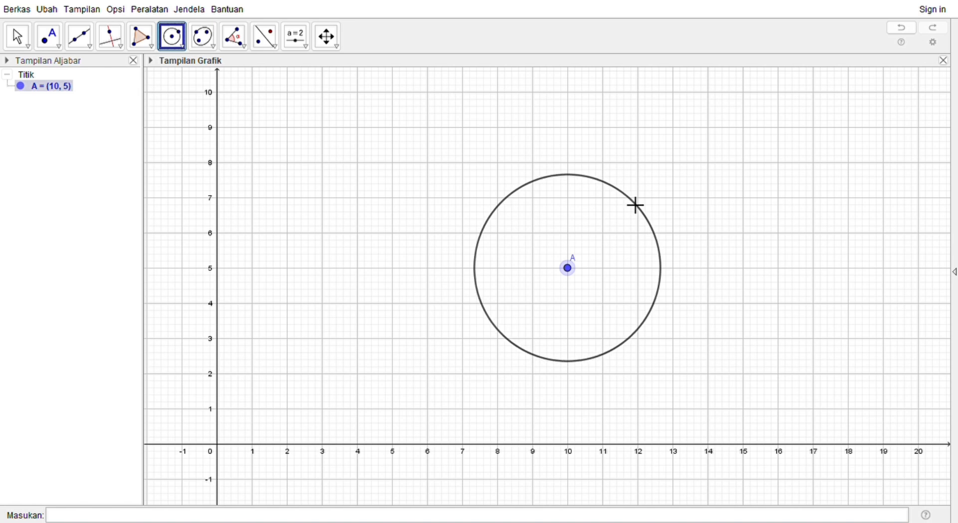
left_click(624, 195)
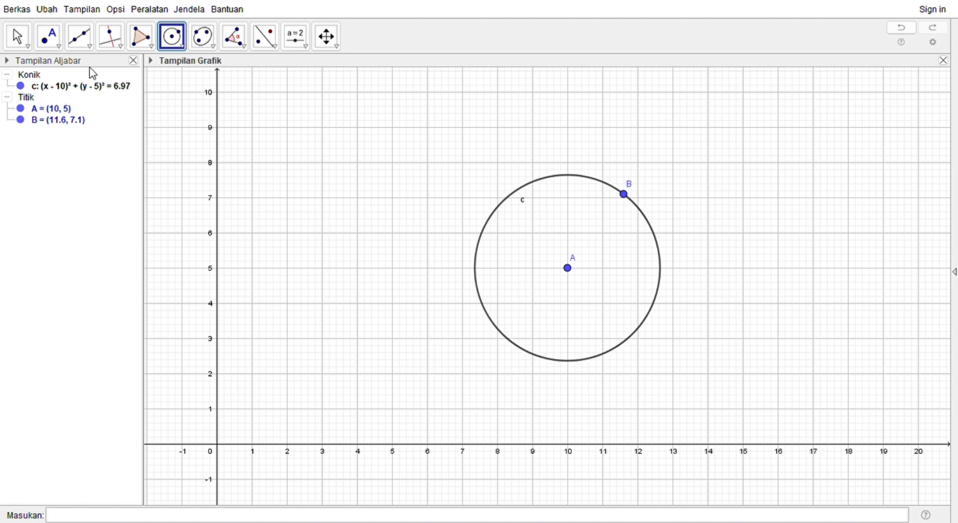
left_click(79, 36)
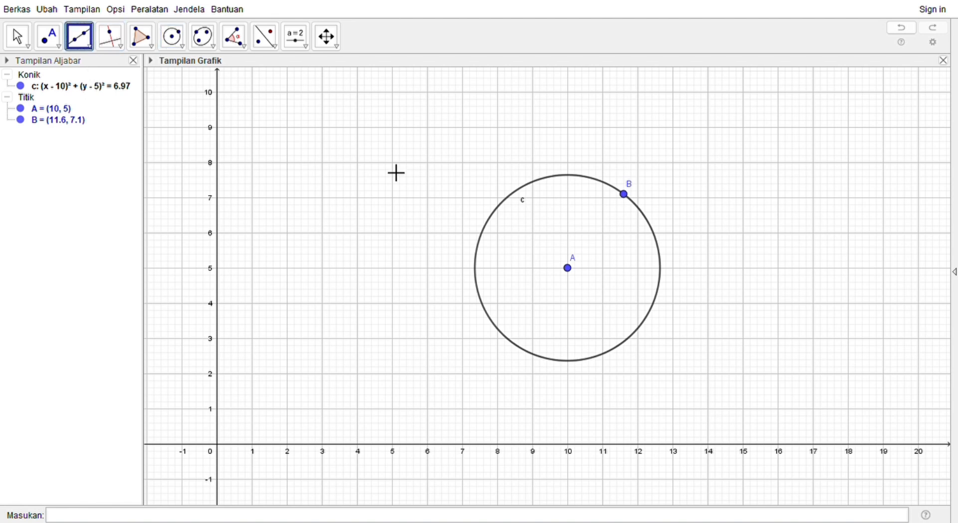
left_click(579, 277)
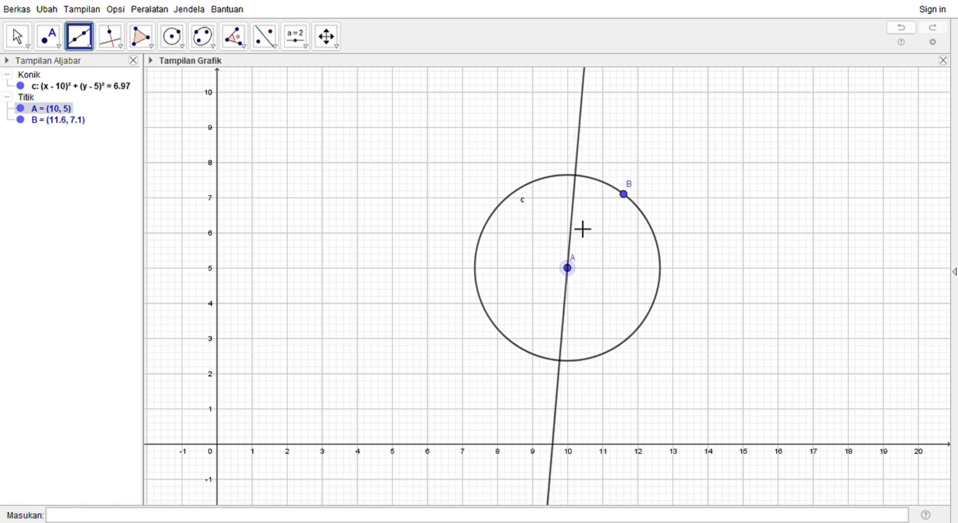
left_click(567, 176)
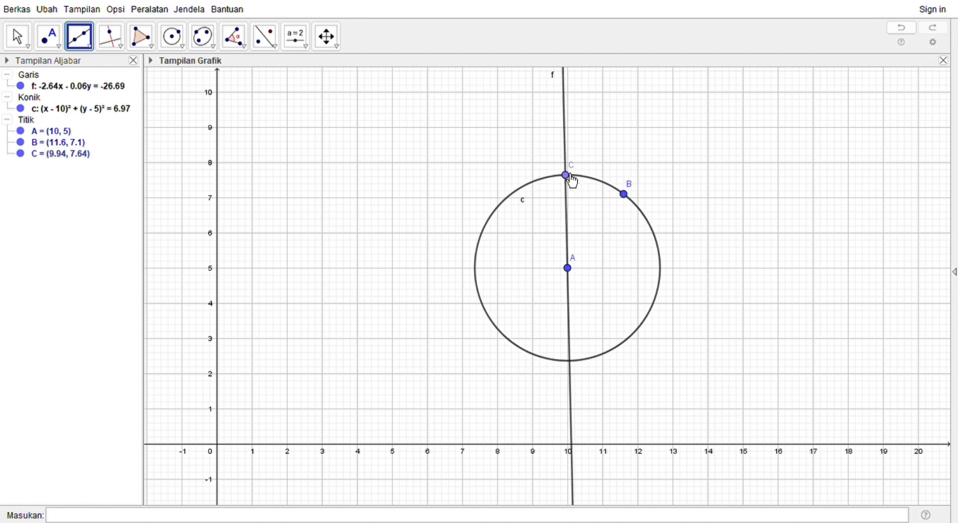
left_click(572, 178)
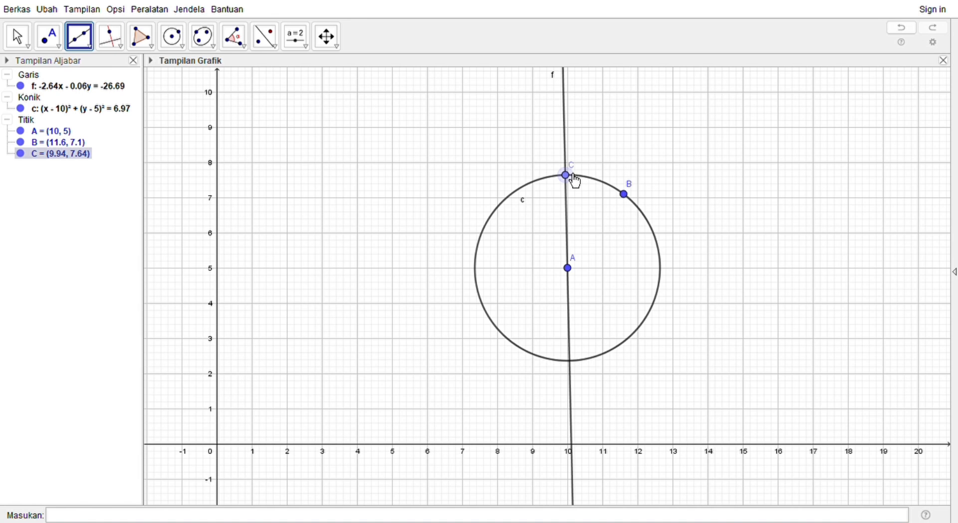
key("ctrl+z")
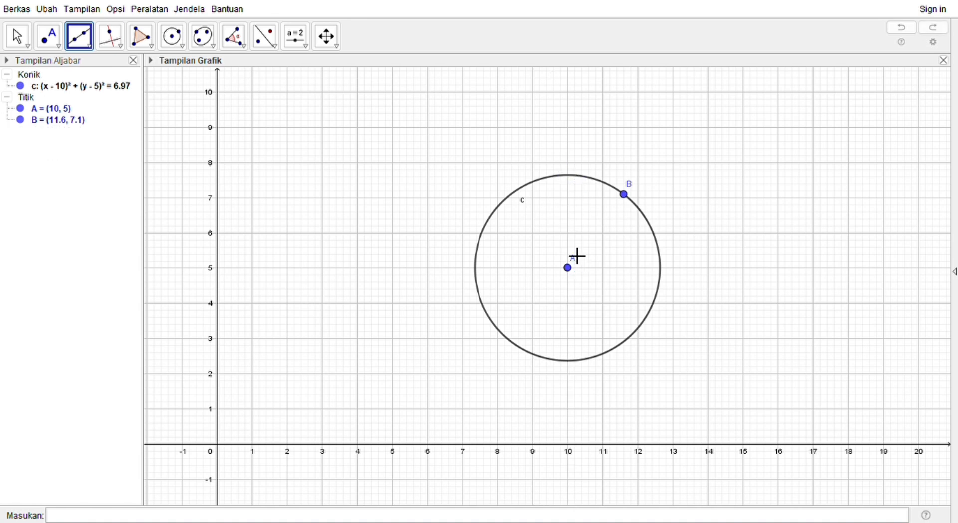
Step: Draw a vertical line through centre A and the topmost point of circle c, at x = 10
left_click(574, 272)
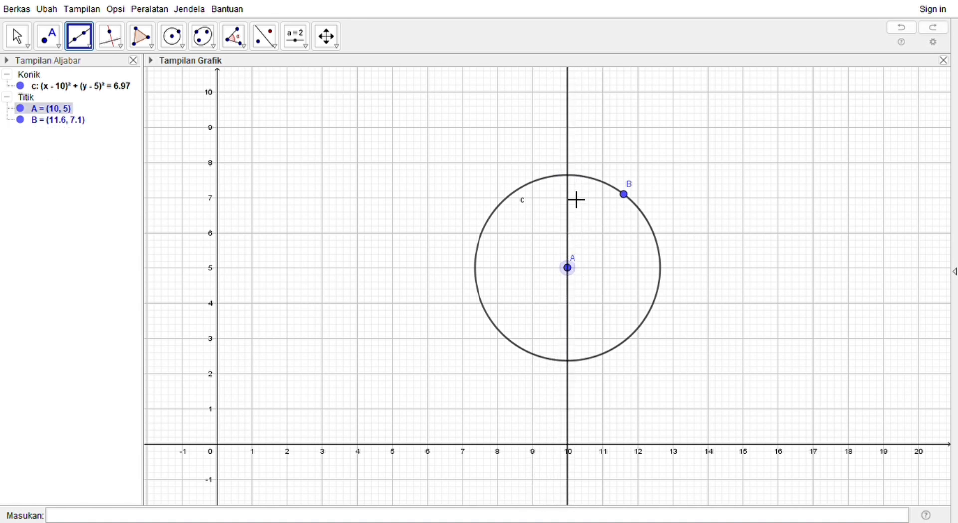
left_click(573, 179)
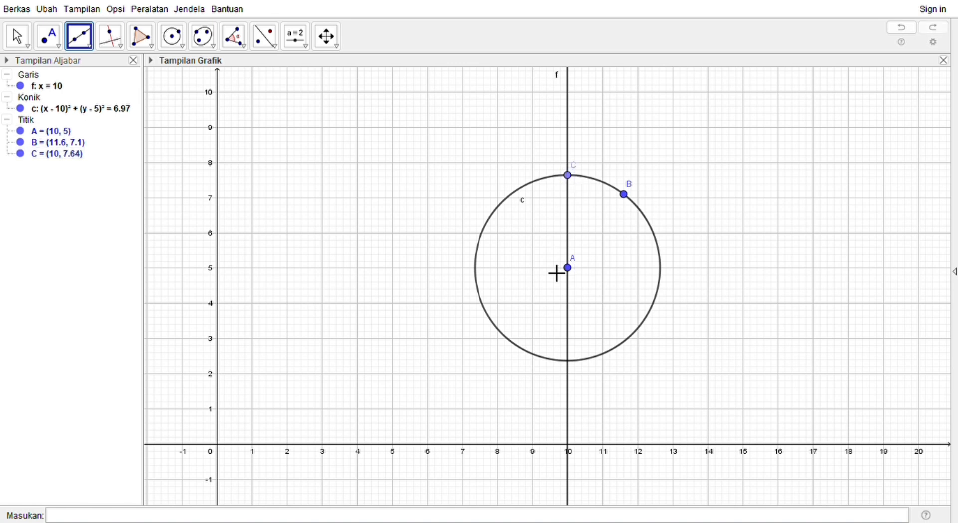
left_click(581, 169)
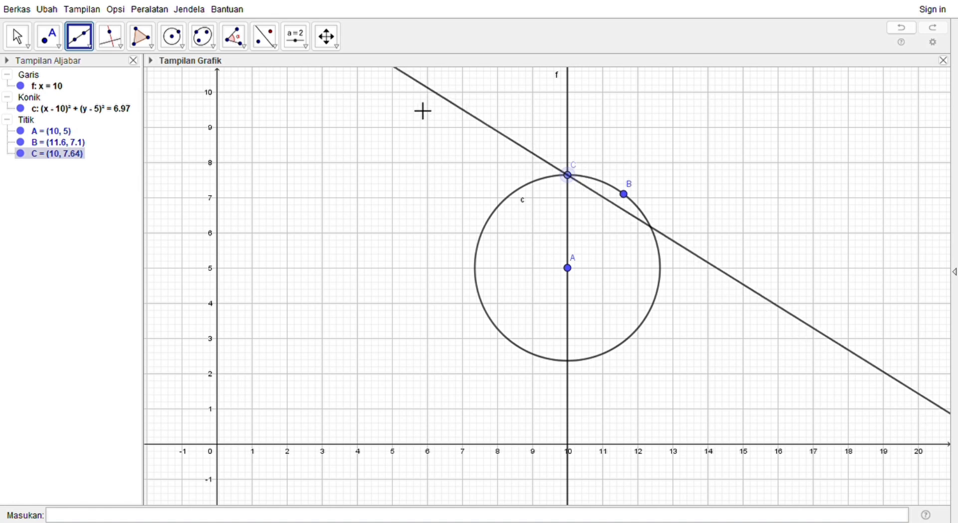
key("Escape")
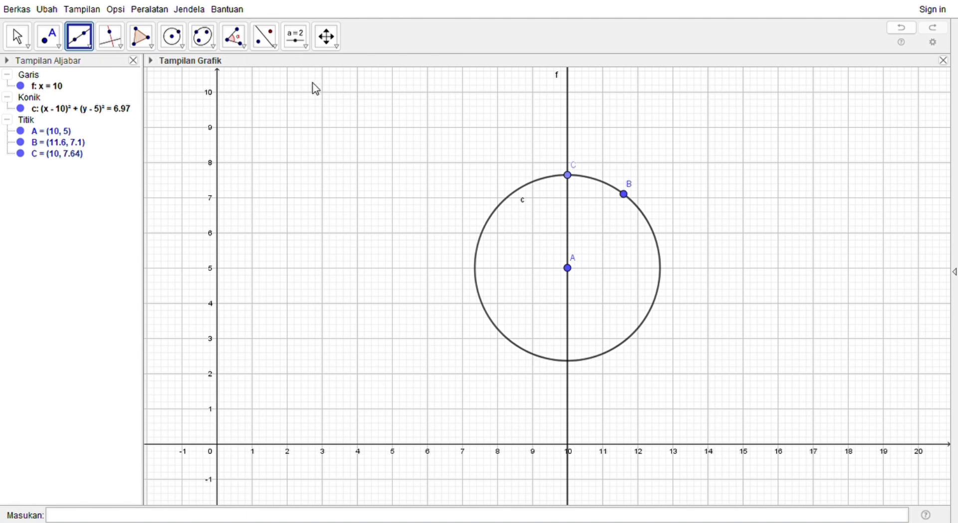
left_click(324, 160)
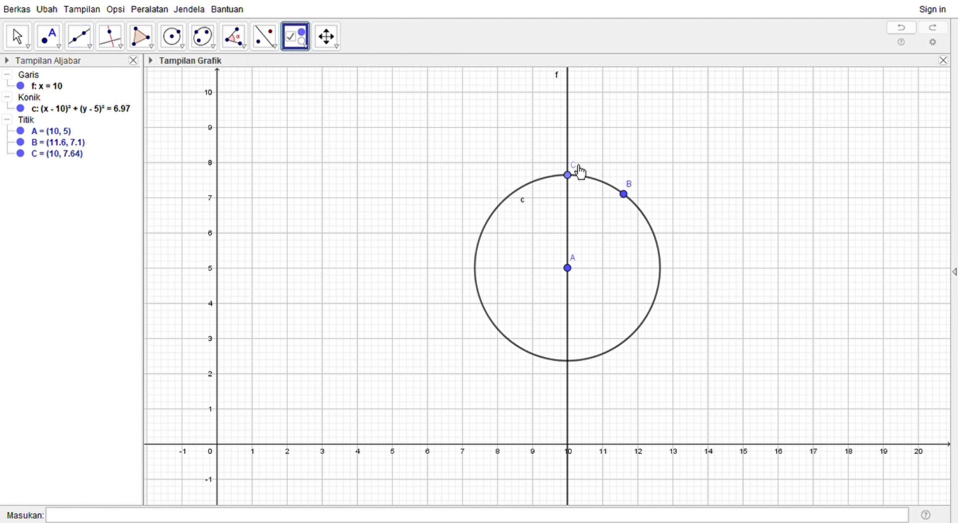
key("Escape")
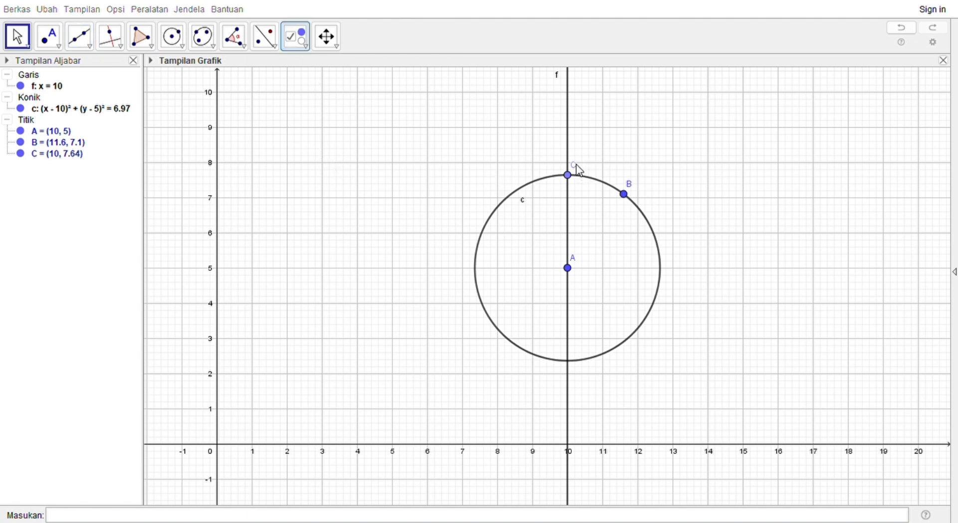
left_click(592, 159)
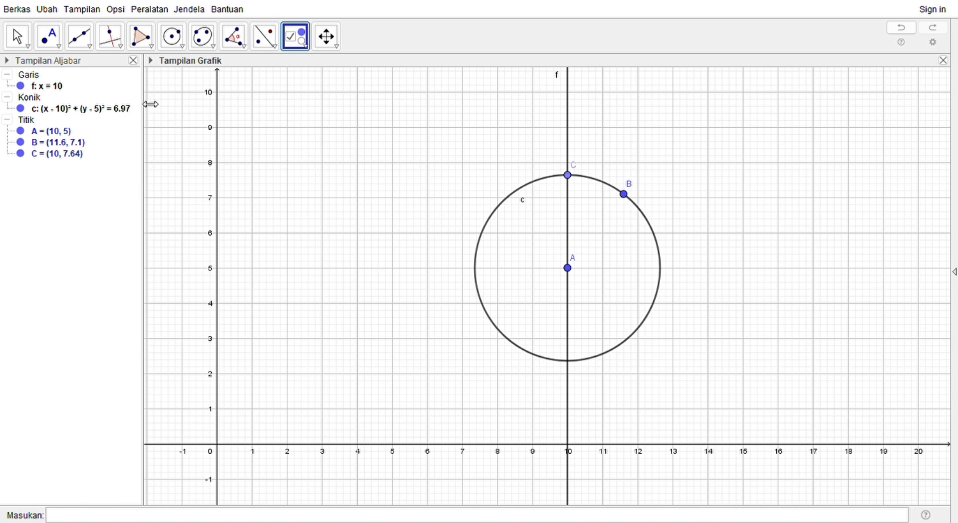
Step: Construct a line perpendicular to line f through centre A
left_click(117, 48)
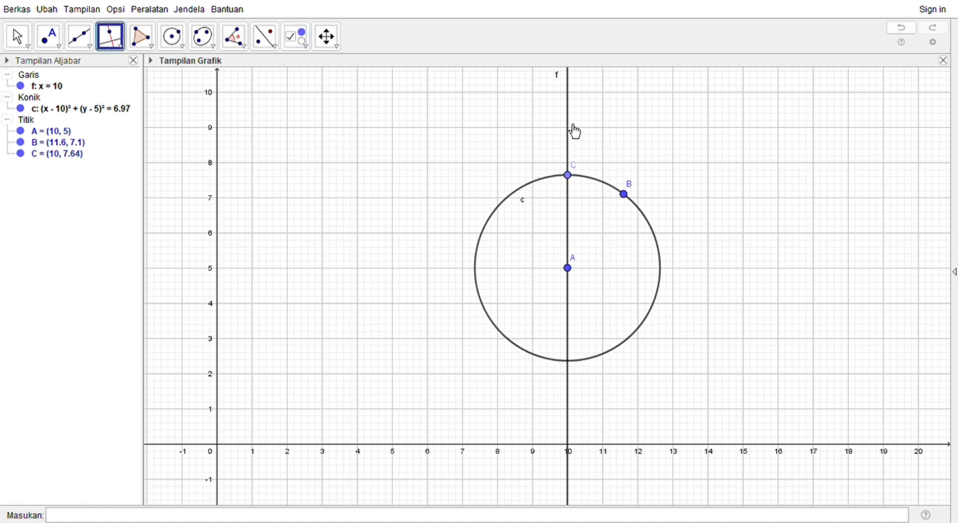
left_click(574, 126)
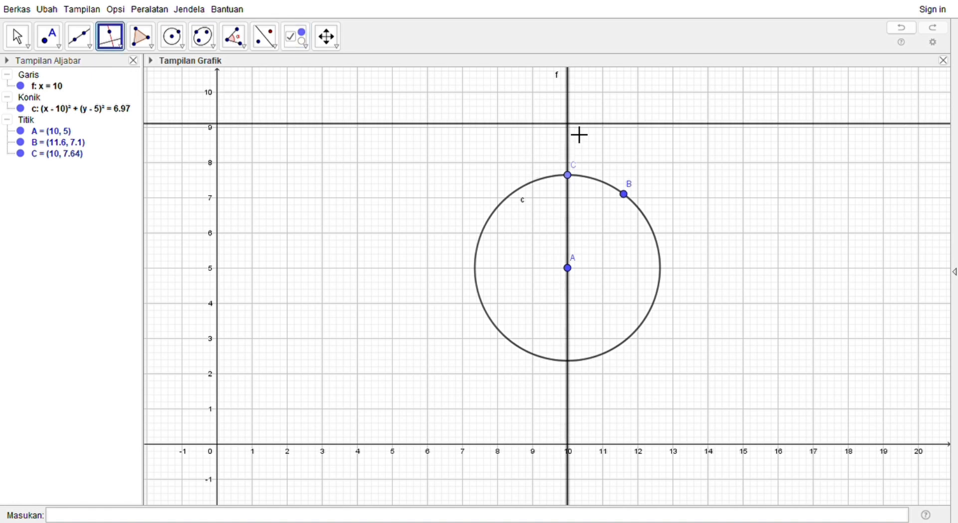
left_click(569, 268)
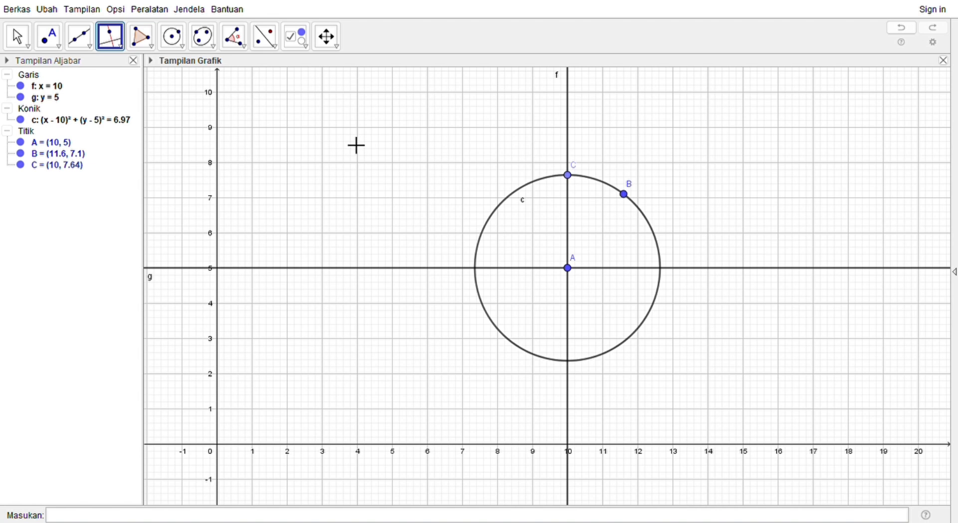
Step: Mark the intersection points of circle c with the vertical line f and the horizontal line g
left_click(59, 47)
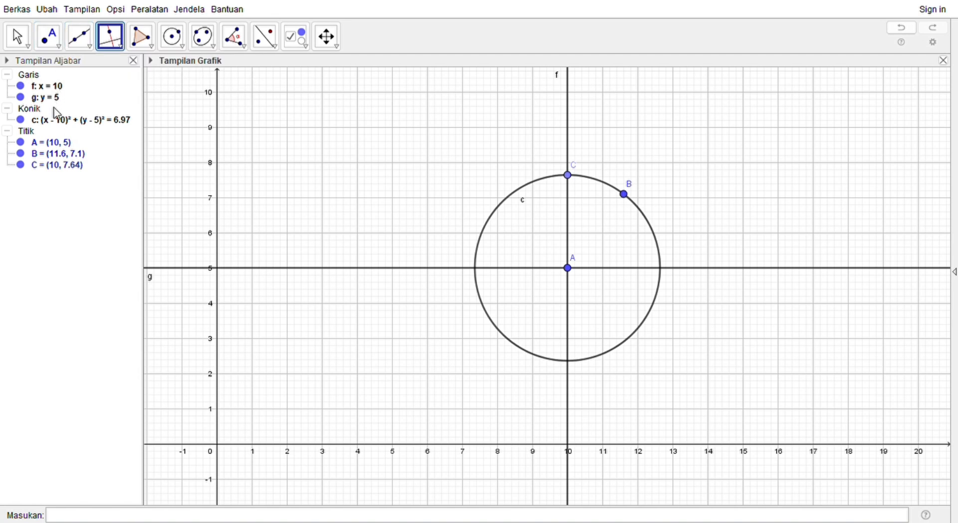
left_click(65, 152)
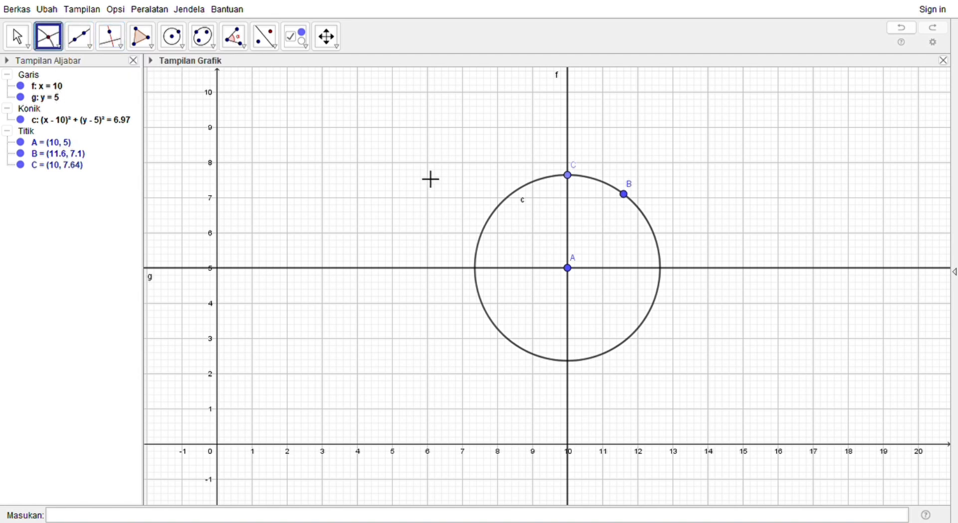
left_click(611, 191)
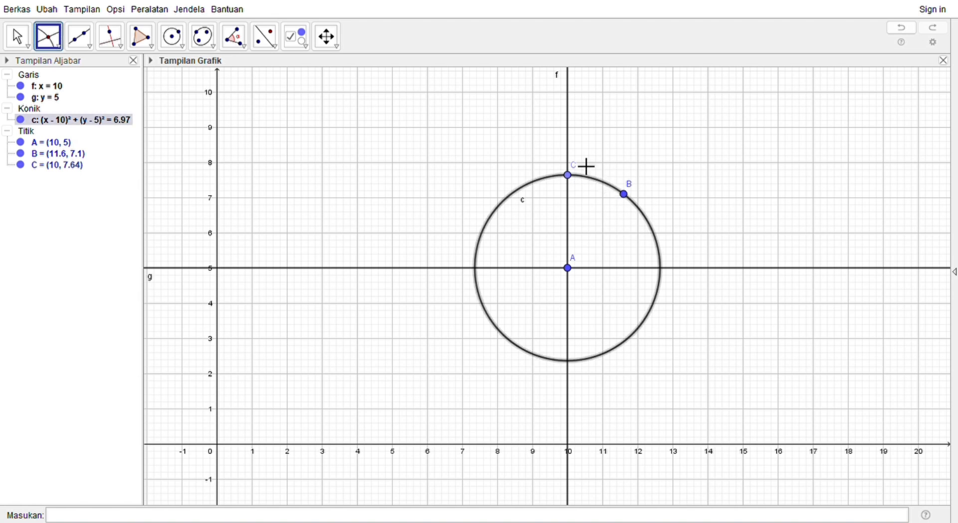
left_click(574, 156)
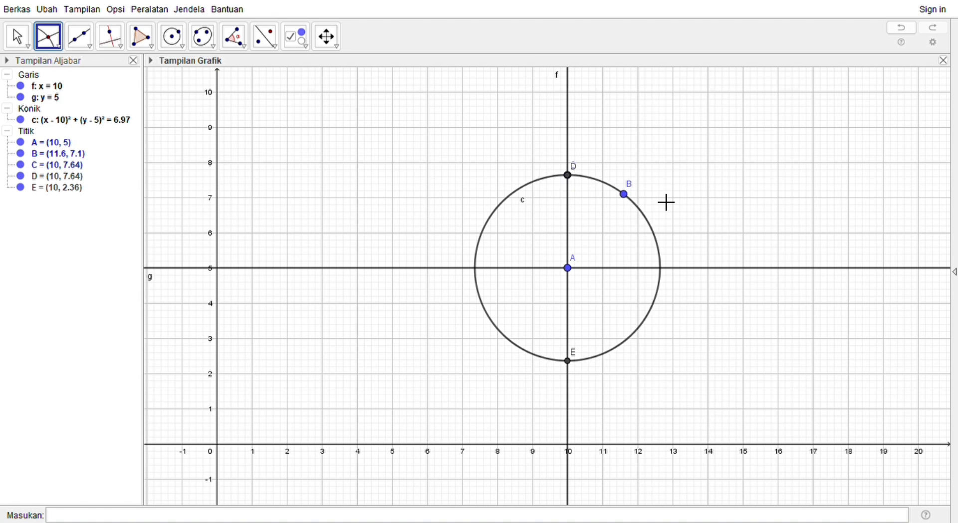
left_click(488, 254)
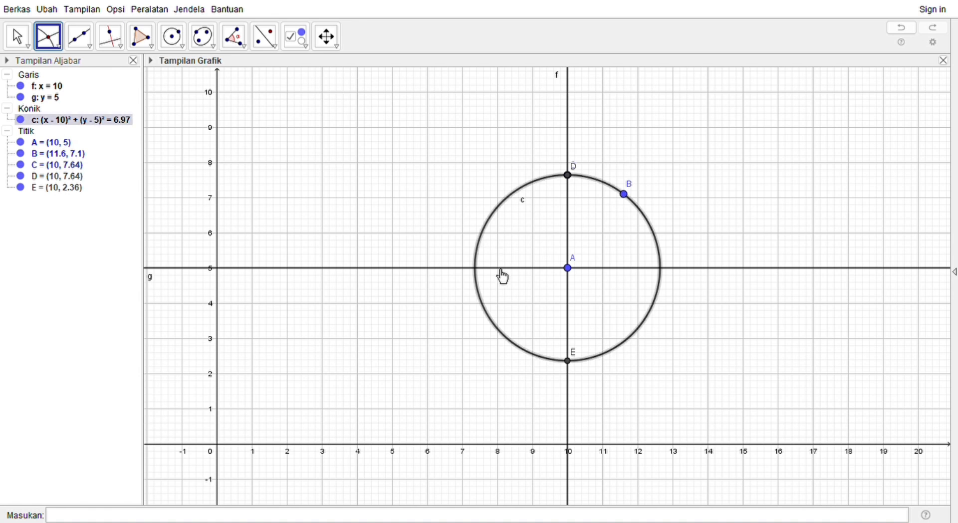
left_click(502, 269)
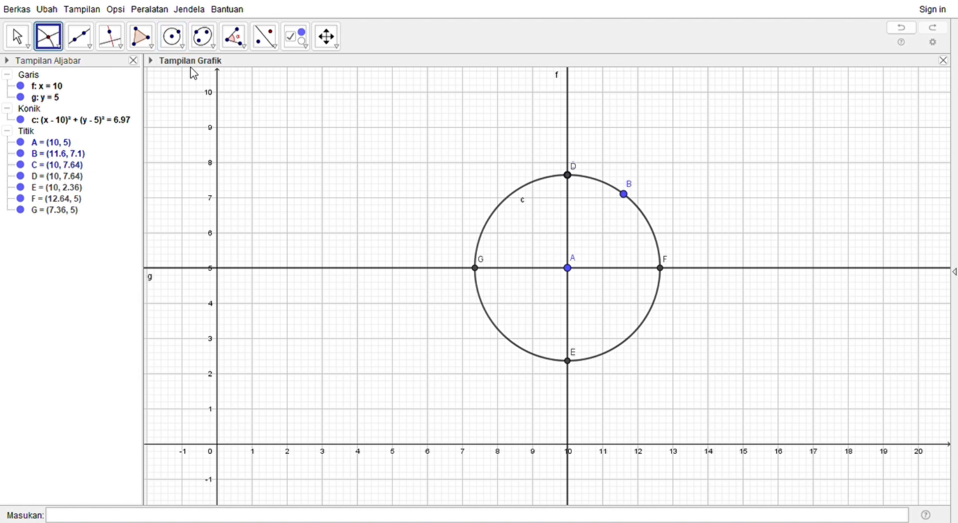
Step: Draw a second circle centred at point G that passes through point A
left_click(175, 45)
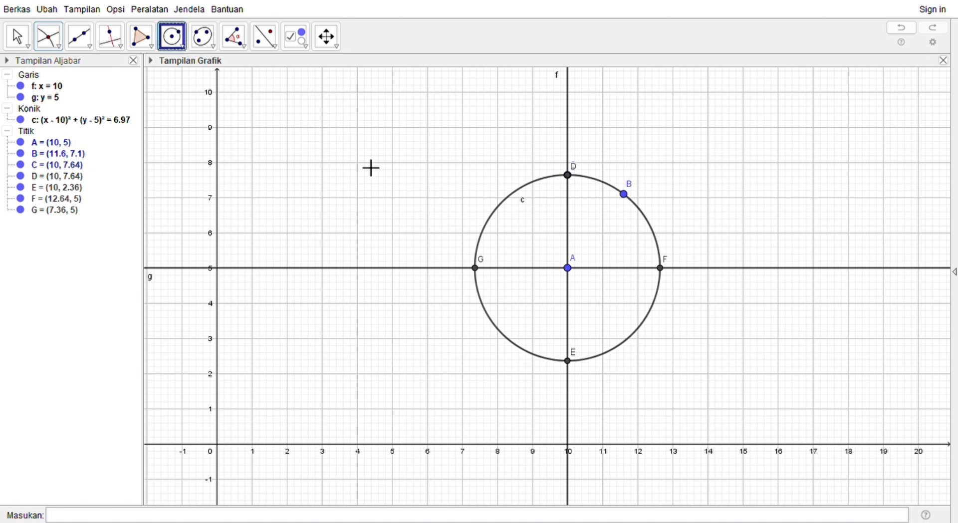
left_click(479, 272)
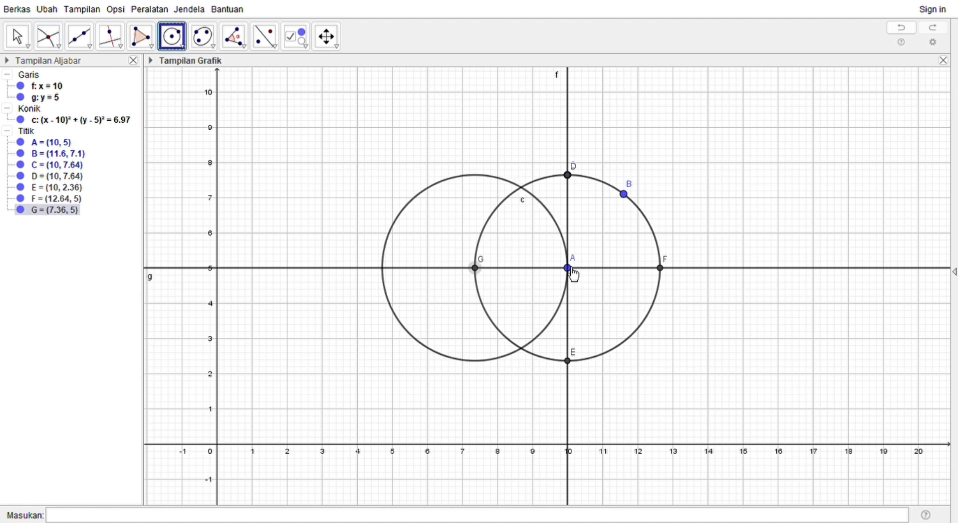
left_click(569, 270)
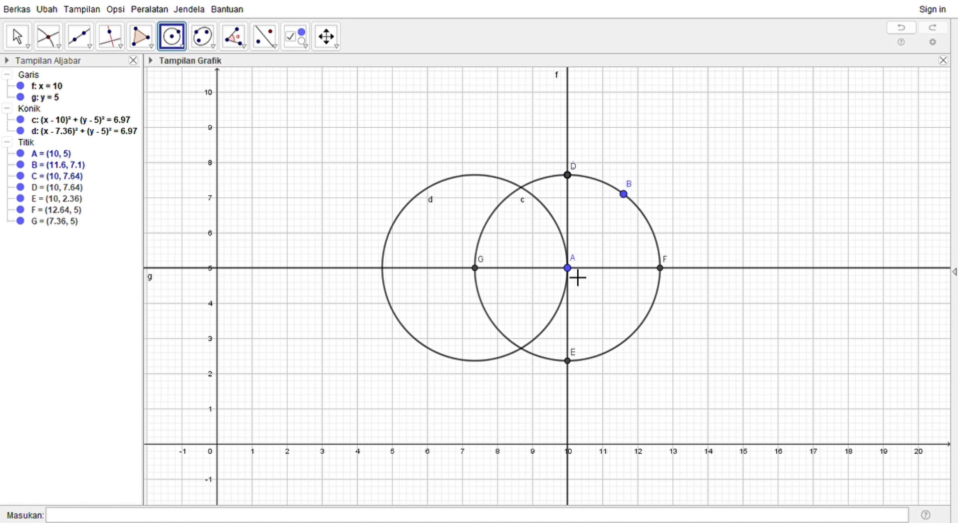
Step: Construct a line parallel to line f through point G
left_click(58, 48)
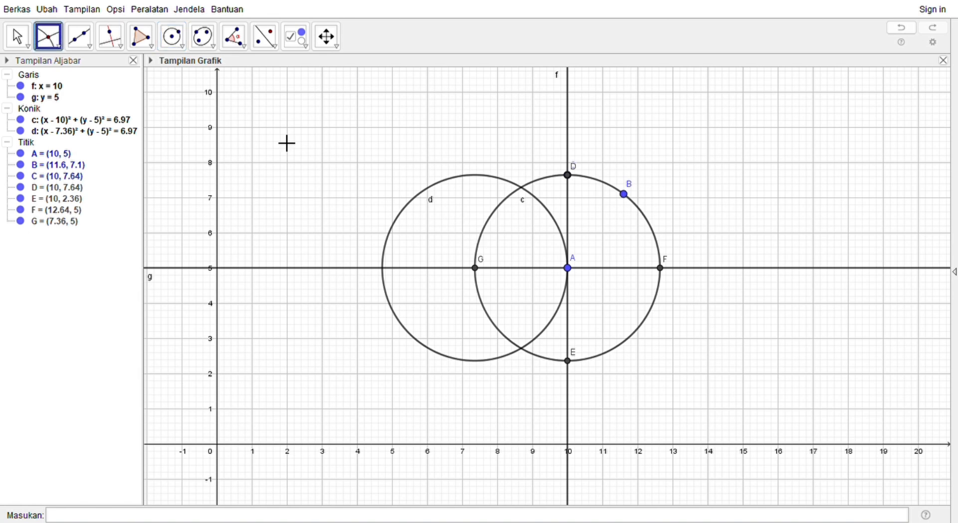
left_click(110, 36)
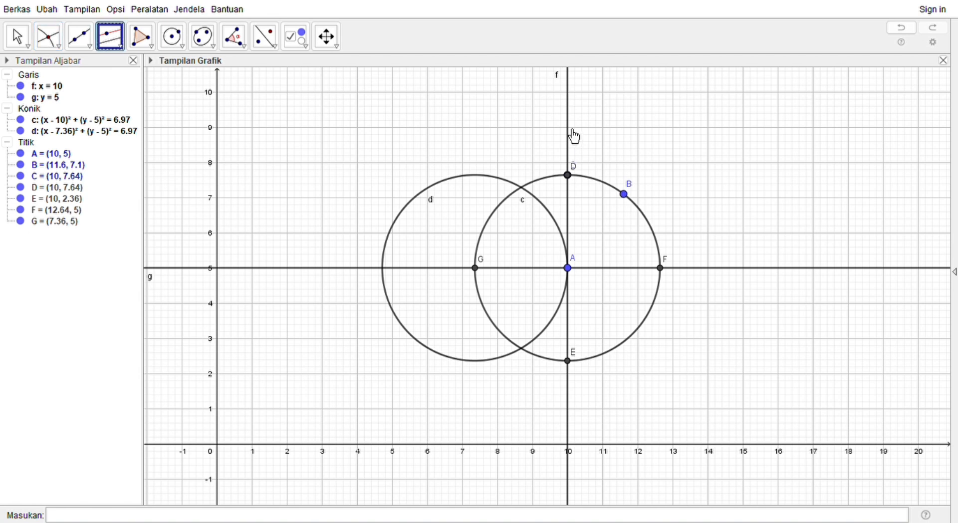
left_click(574, 136)
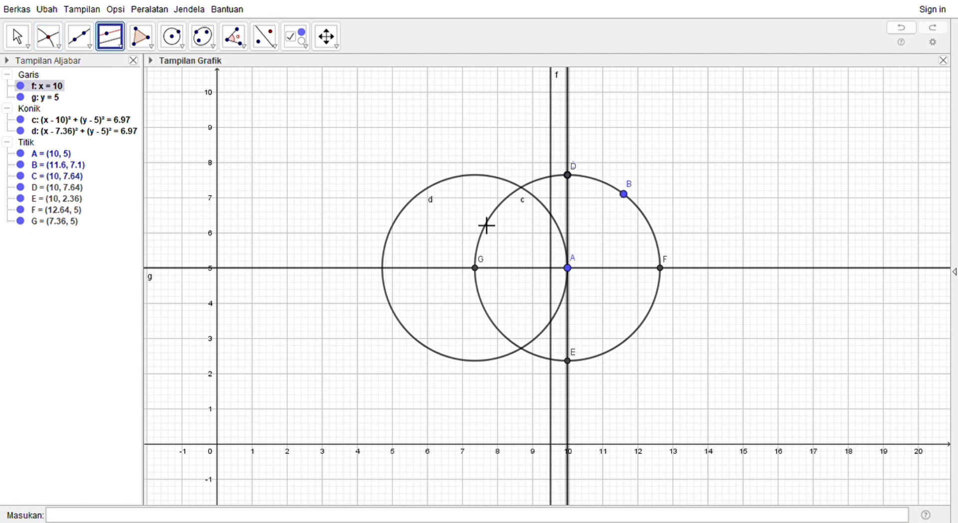
left_click(477, 269)
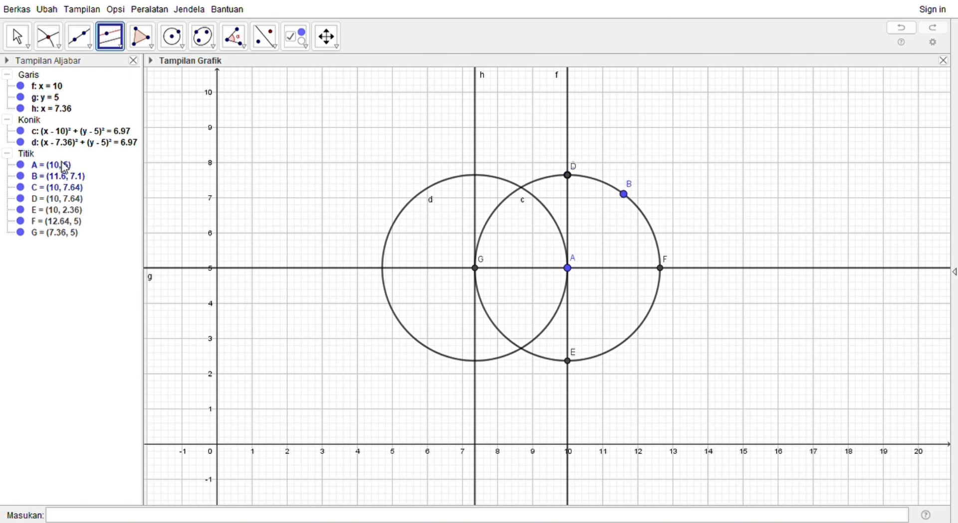
Step: Mark the intersection points of circle d with the vertical line h and the horizontal line g
left_click(49, 37)
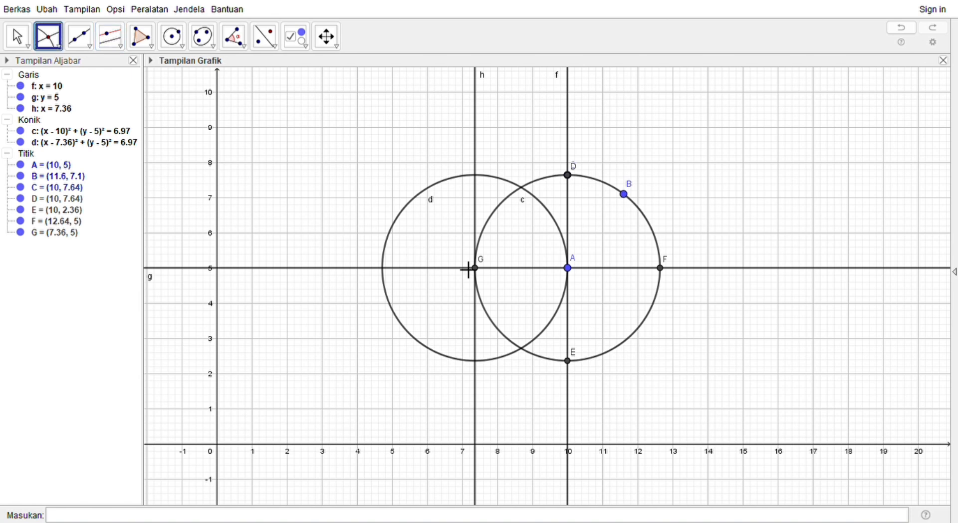
left_click(508, 189)
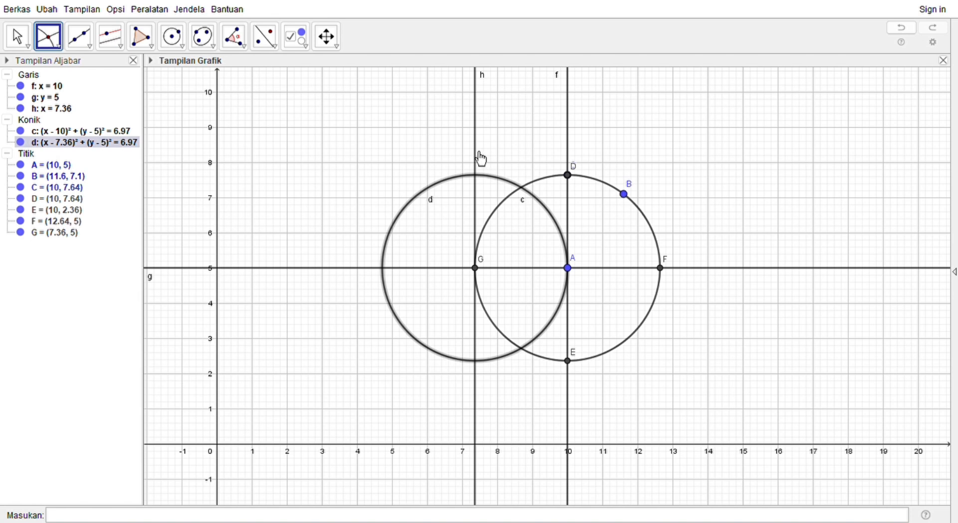
left_click(485, 163)
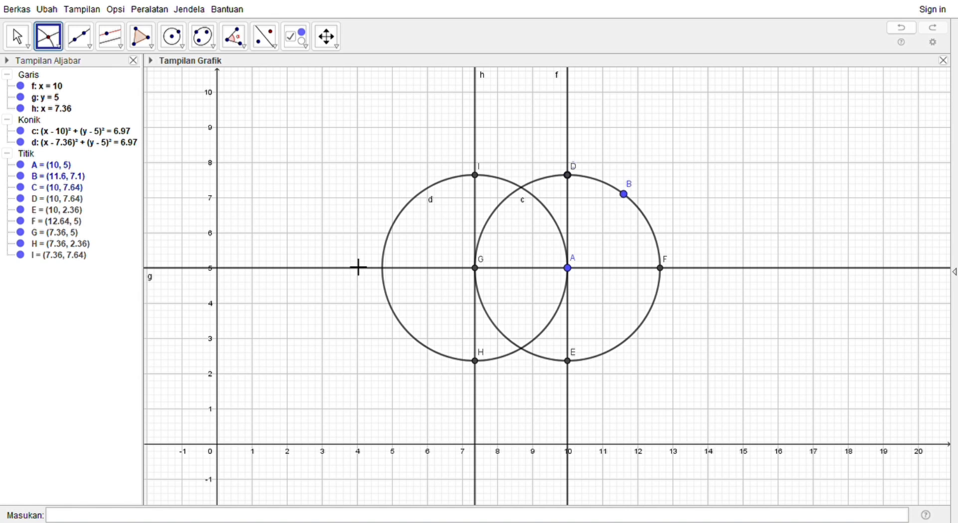
left_click(394, 238)
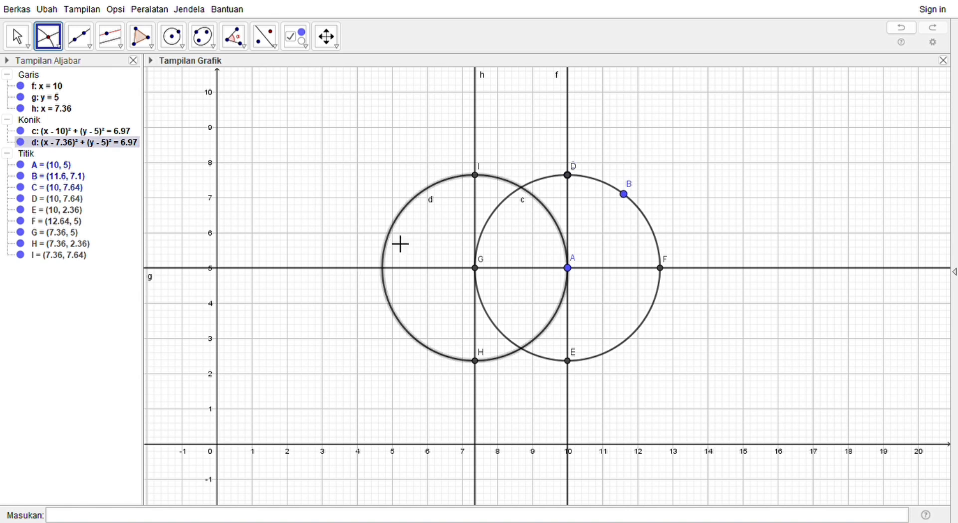
left_click(411, 269)
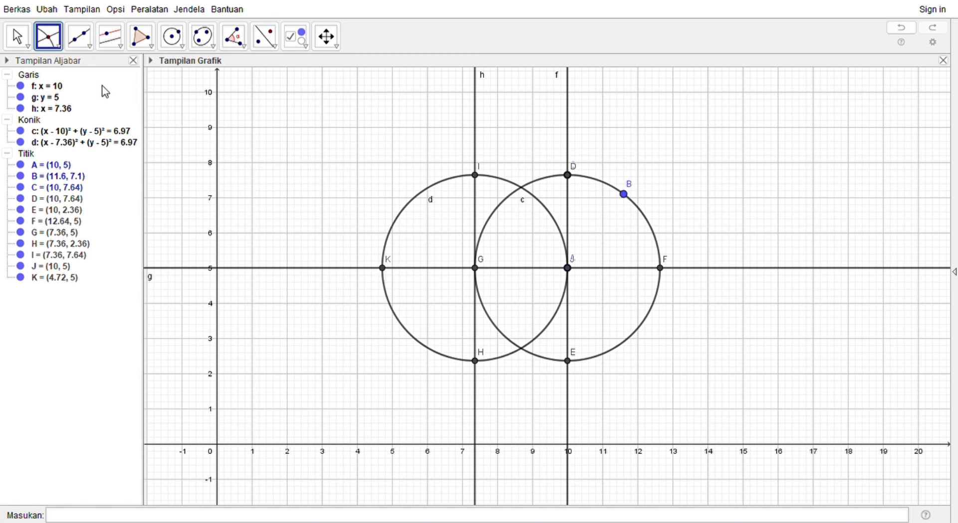
Step: Draw the trapezoid's four sides as segments from K to I, I to D, D to F, and K to F
left_click(79, 36)
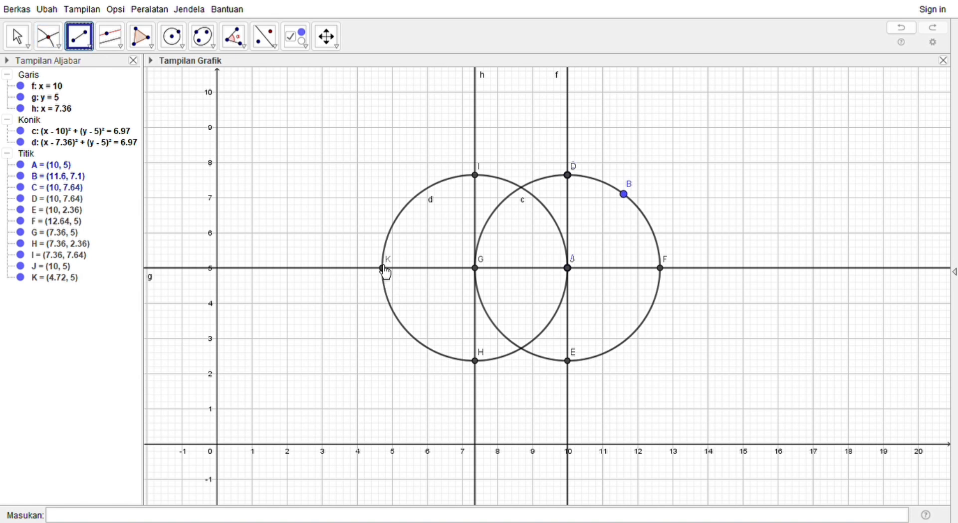
left_click(383, 268)
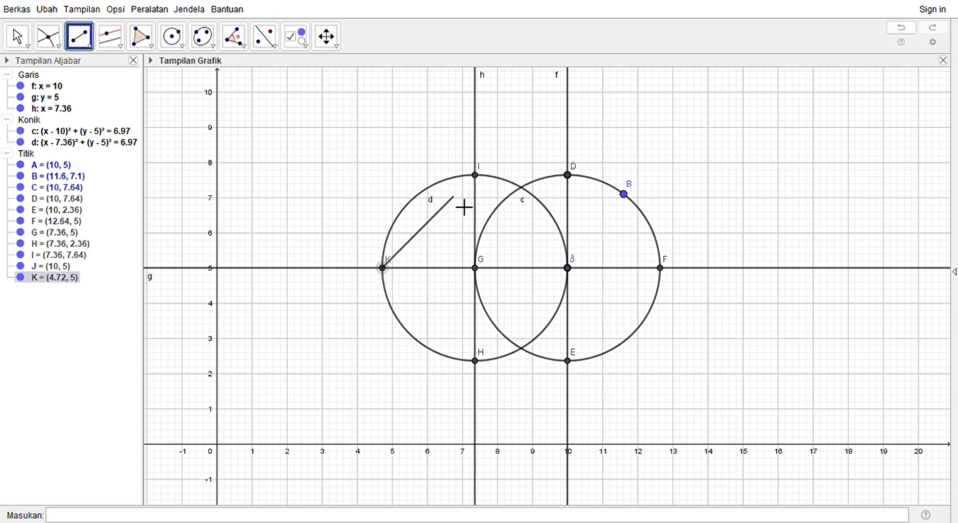
left_click(475, 175)
left_click(476, 176)
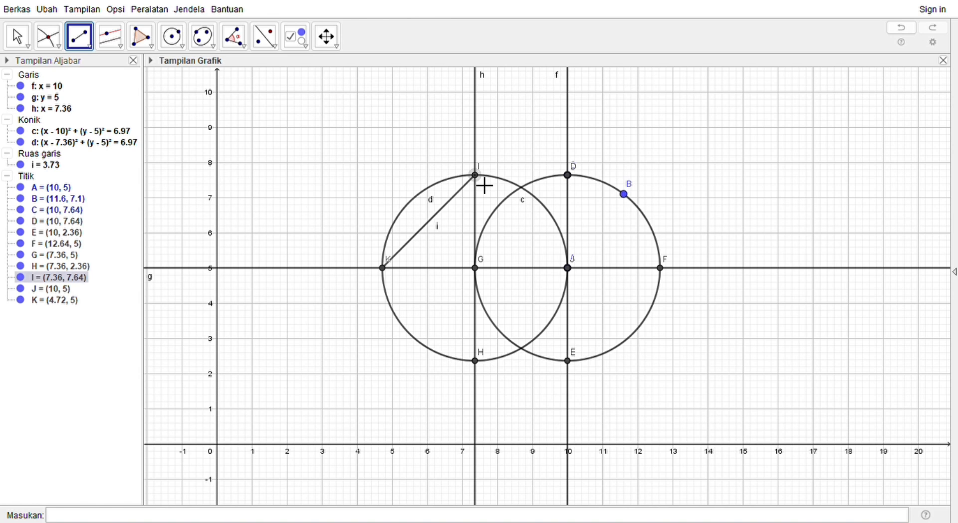
left_click(569, 178)
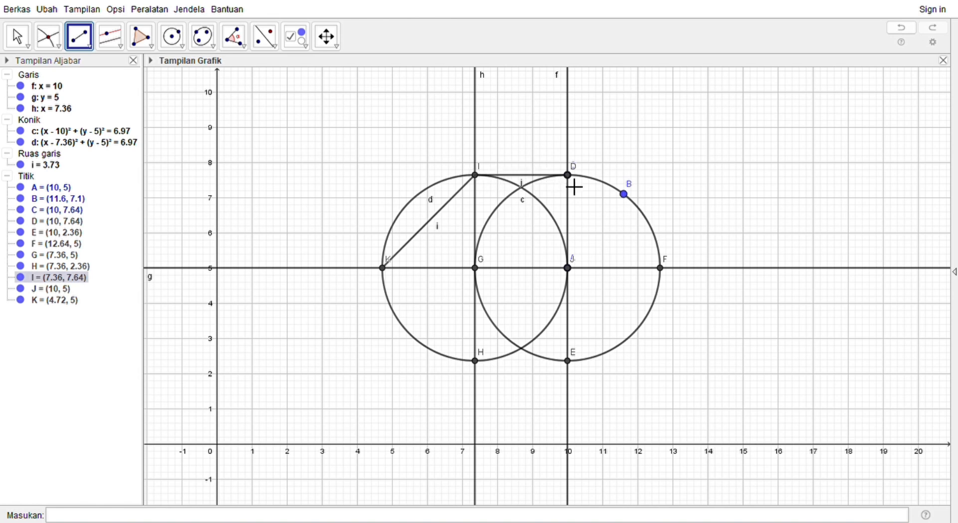
left_click(579, 184)
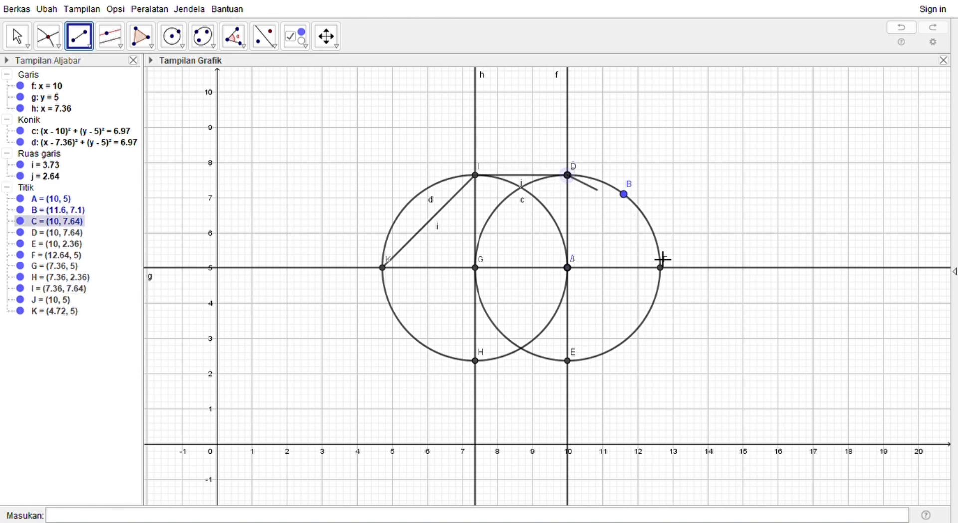
left_click(666, 272)
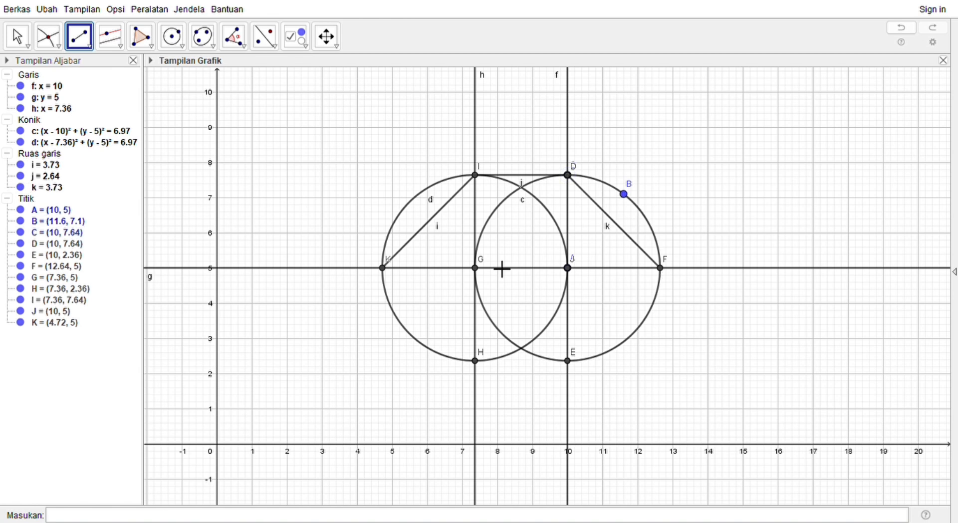
left_click(388, 272)
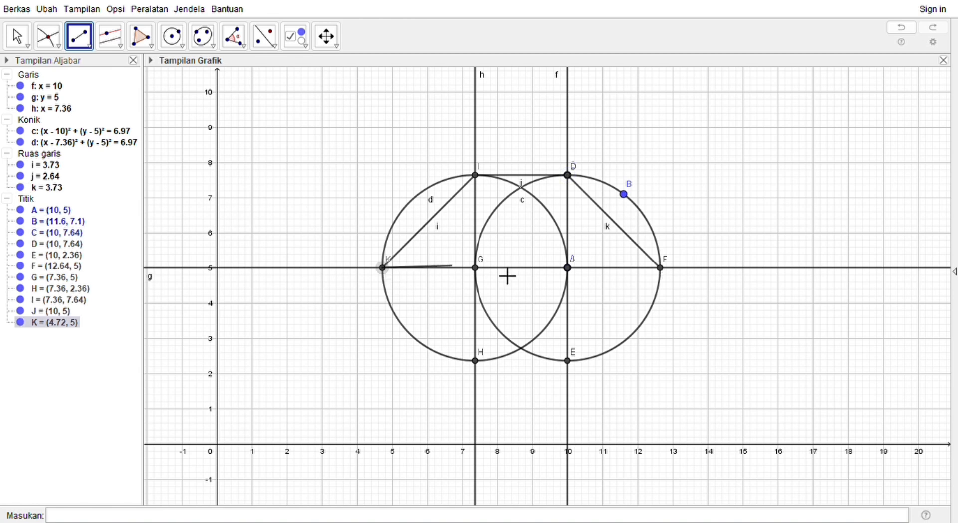
left_click(665, 271)
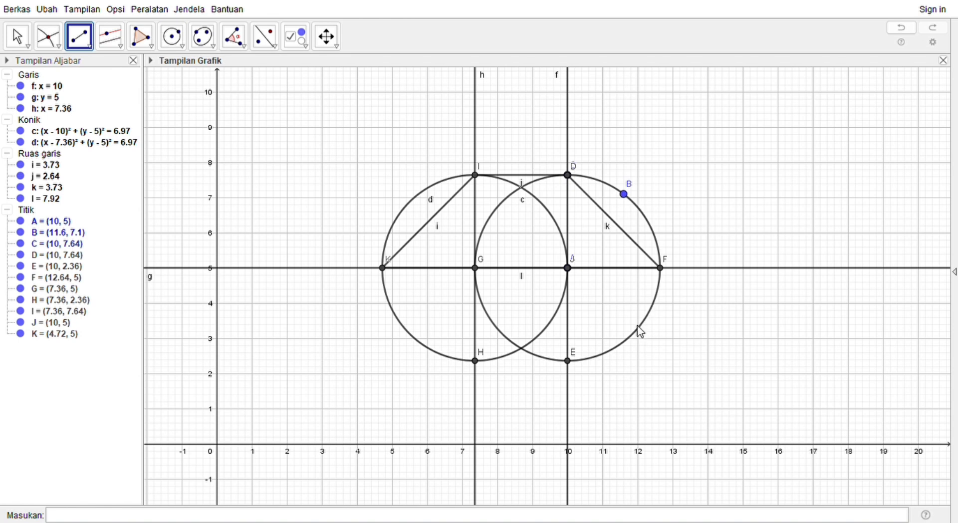
Step: Hide both circles c and d, the vertical lines f and h, and the points E and H
left_click(656, 374)
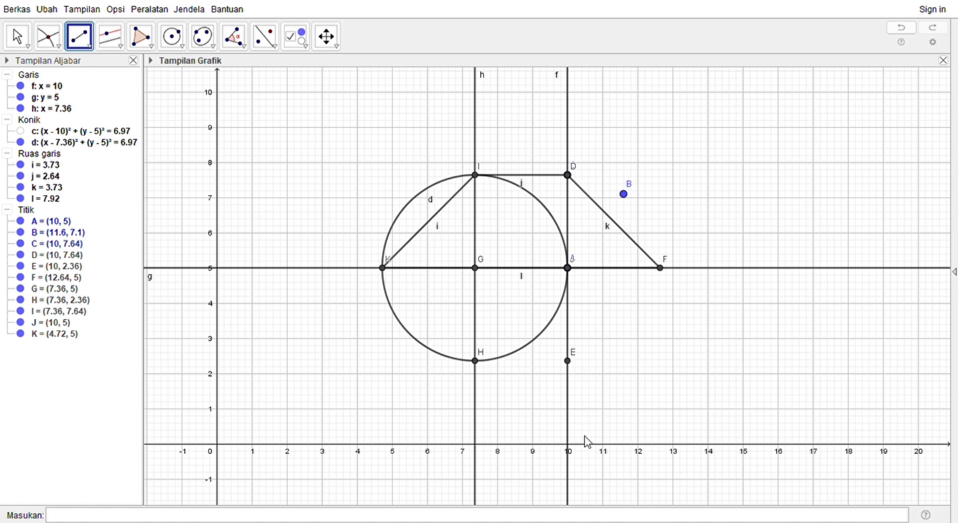
left_click(578, 410)
left_click(577, 415)
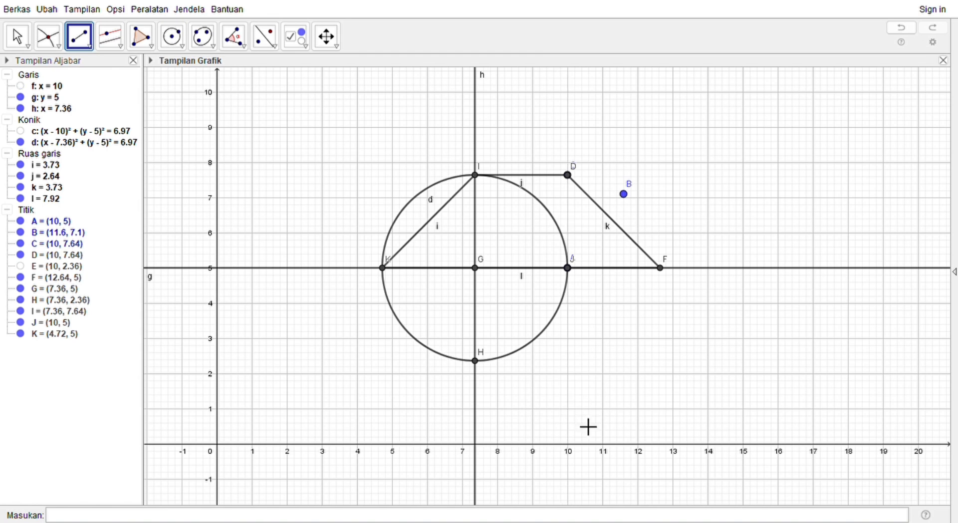
right_click(478, 359)
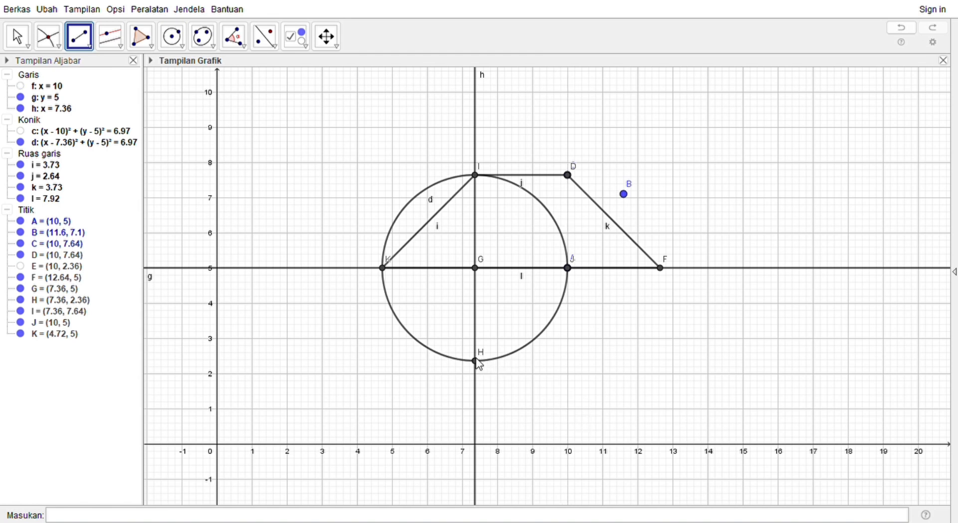
left_click(481, 391)
left_click(482, 404)
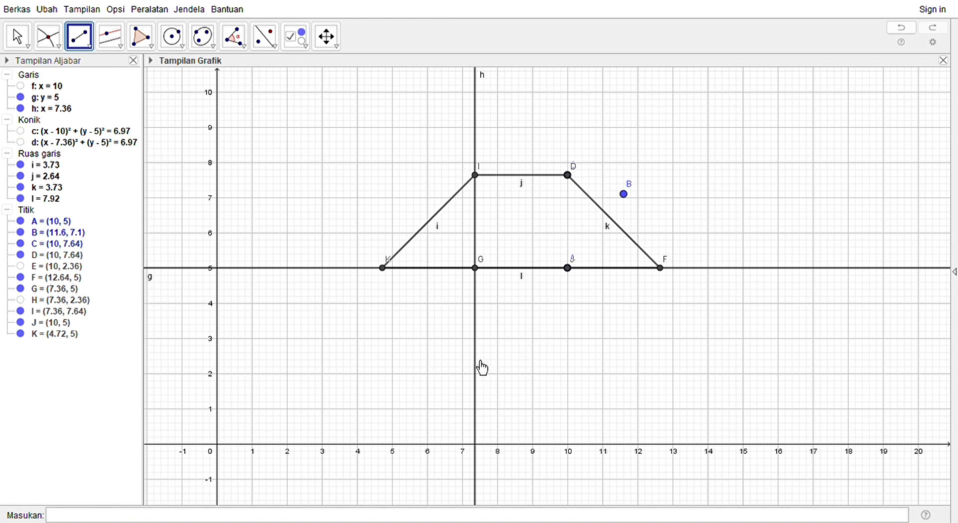
left_click(496, 433)
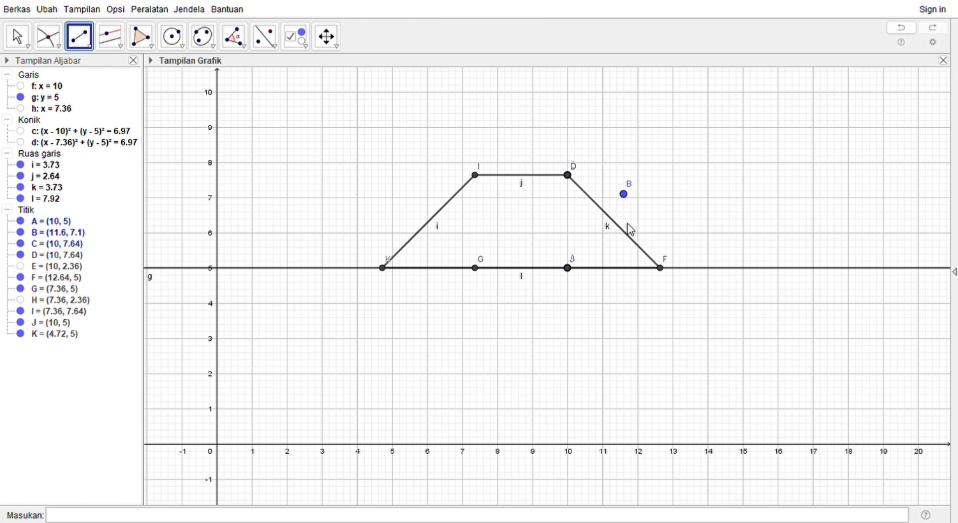
Step: Hide points A, B and C and line g, and turn off the labels of points G and J and segments i and k
left_click(636, 250)
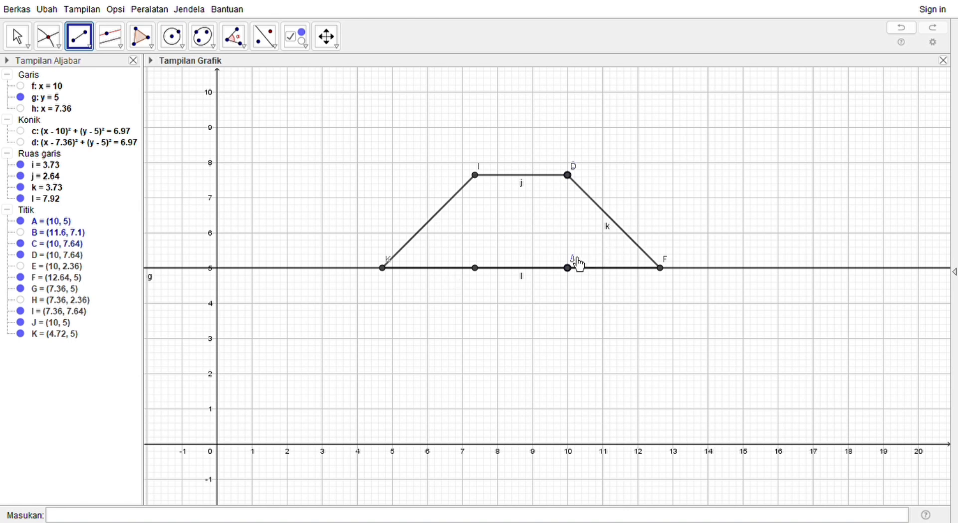
left_click(579, 314)
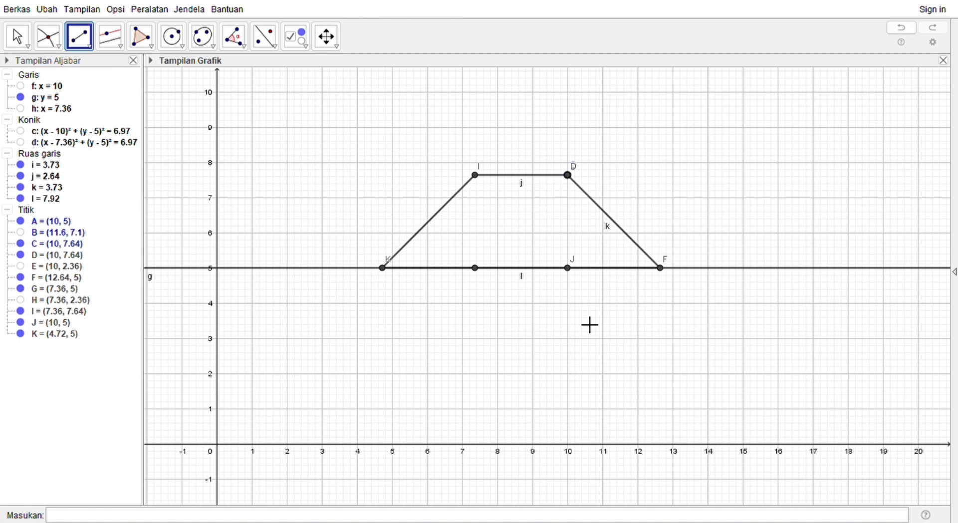
right_click(572, 257)
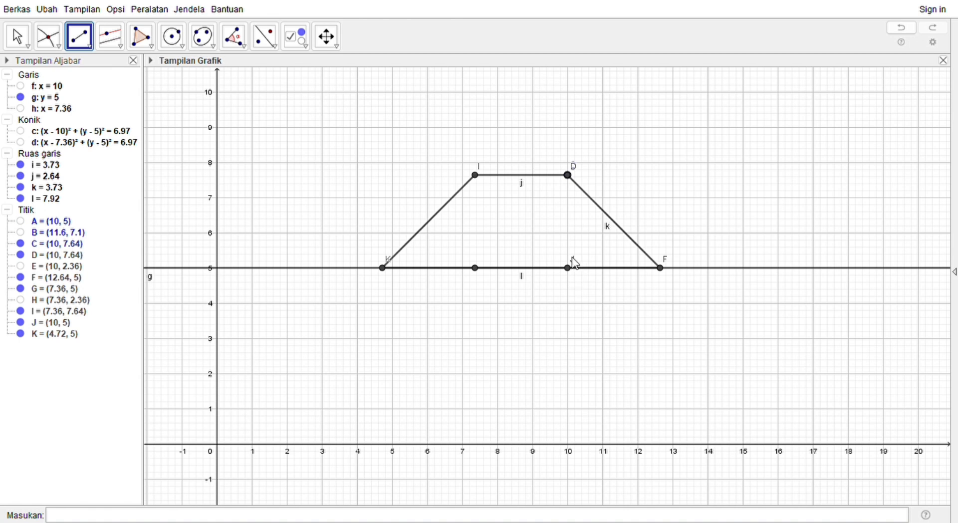
left_click(583, 310)
left_click(615, 271)
left_click(586, 225)
left_click(340, 360)
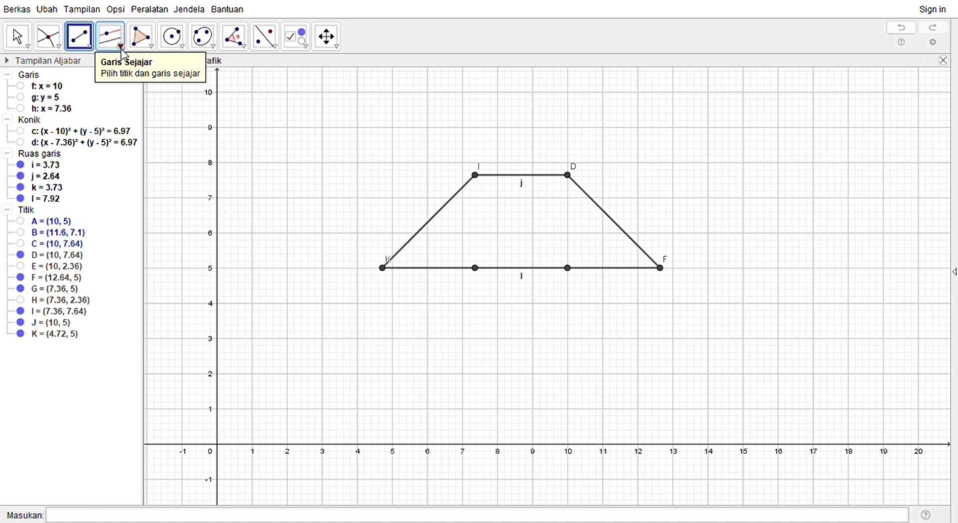
Step: Construct a line through point I and the point directly below it on the trapezoid's base
left_click(91, 48)
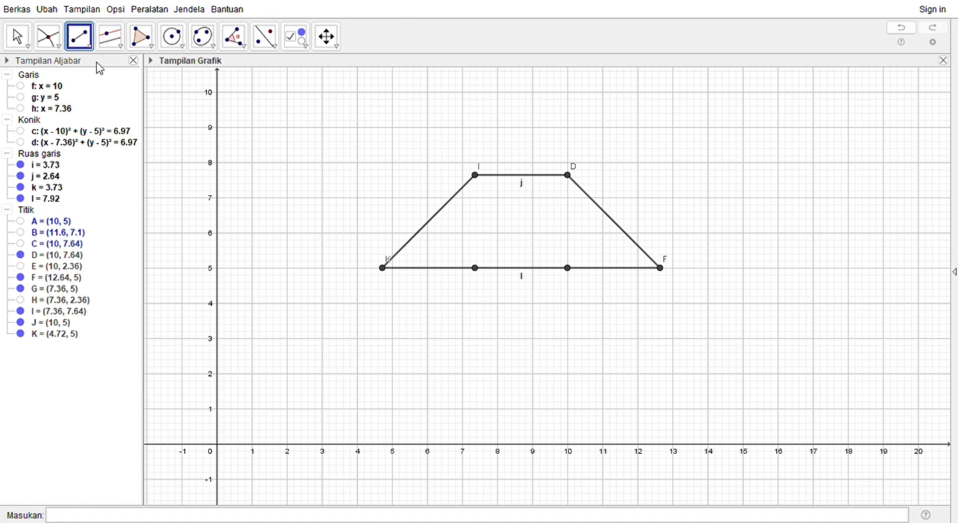
left_click(97, 62)
left_click(476, 177)
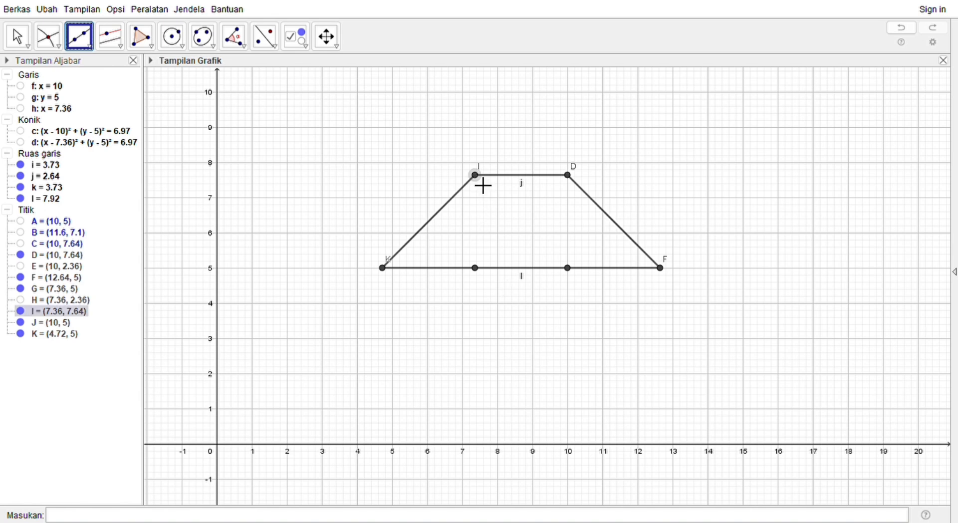
left_click(476, 269)
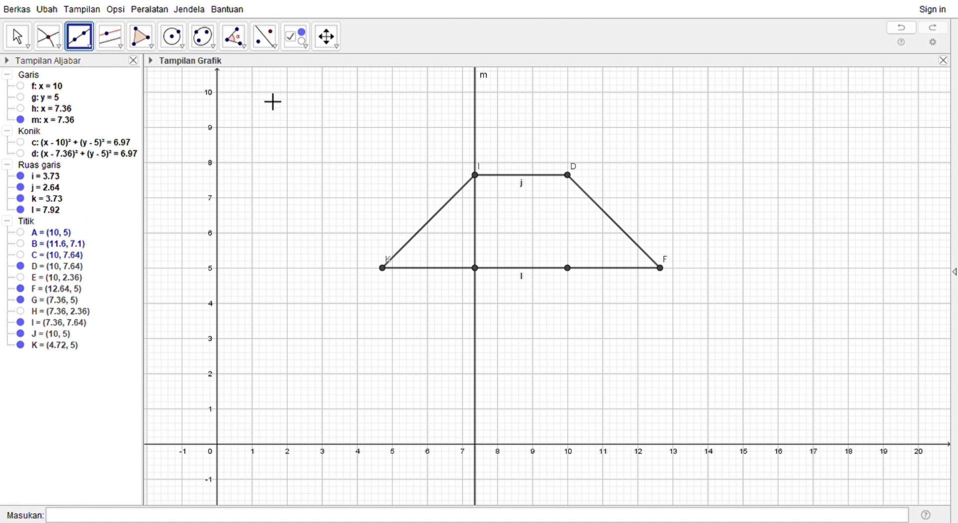
Step: Insert the text "luas trapesium" above the trapezoid
left_click(307, 51)
left_click(310, 93)
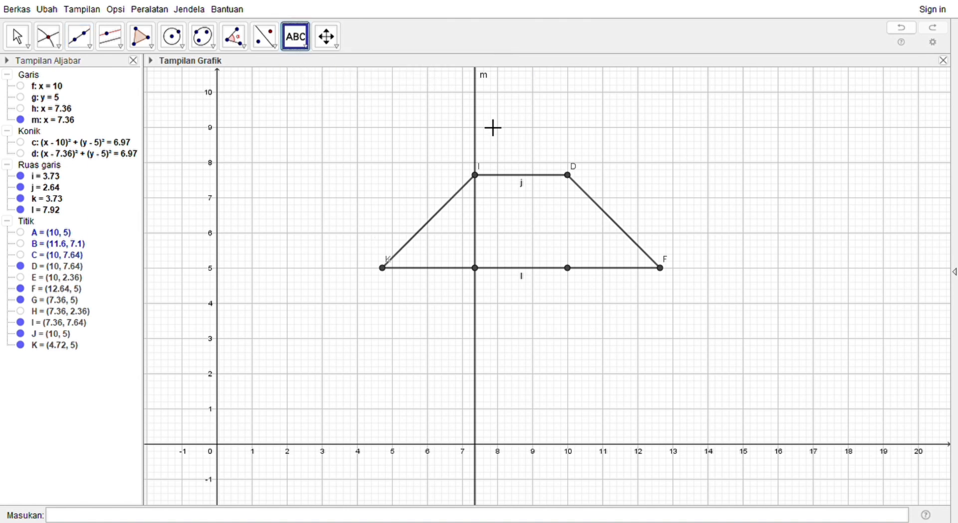
key("Escape")
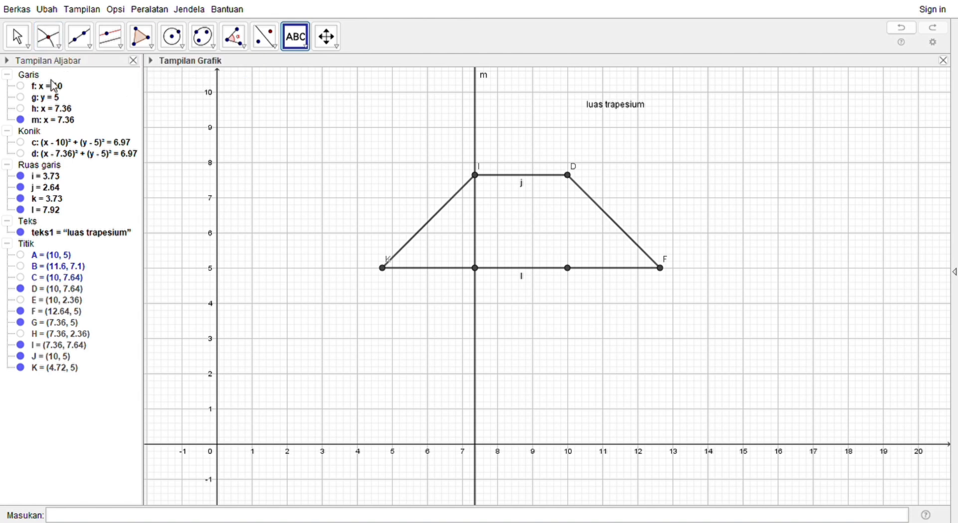
Step: Try constructing the midpoint between K and I, and undo it
left_click(55, 173)
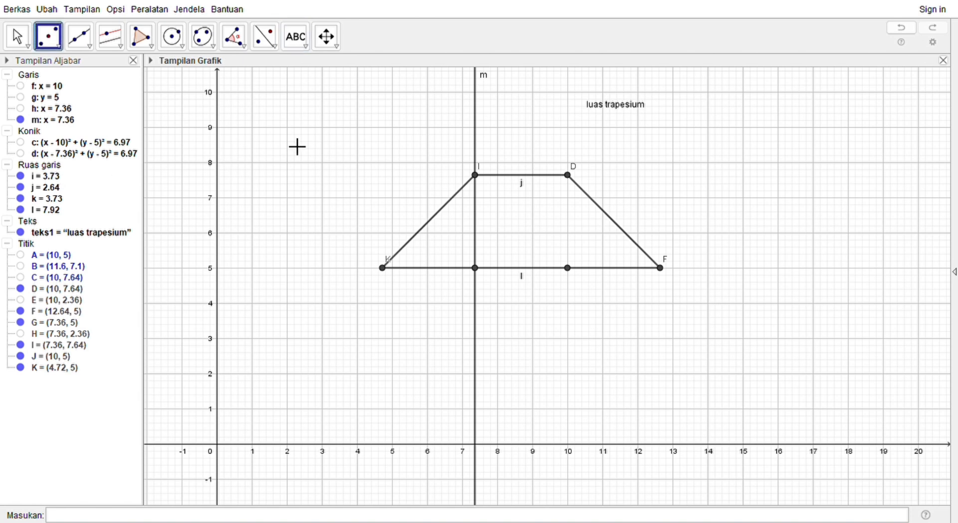
left_click(388, 270)
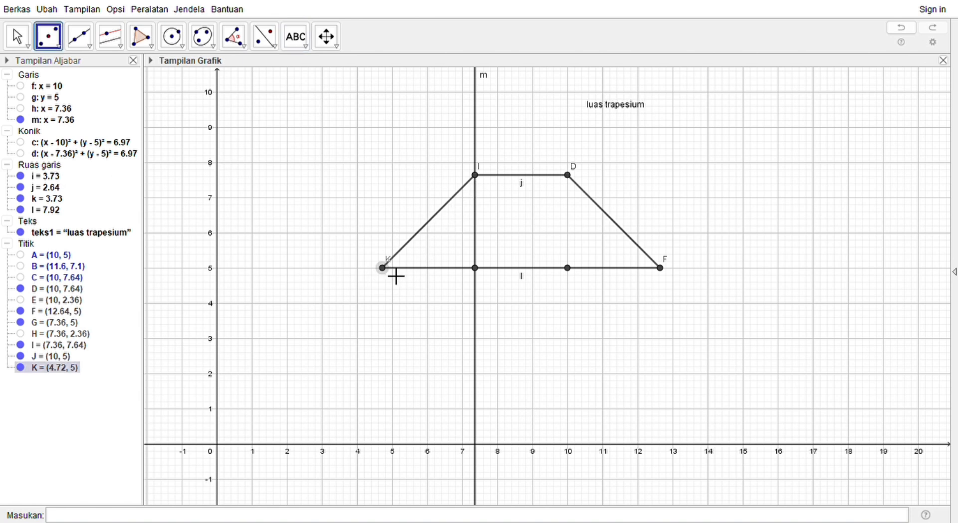
left_click(476, 175)
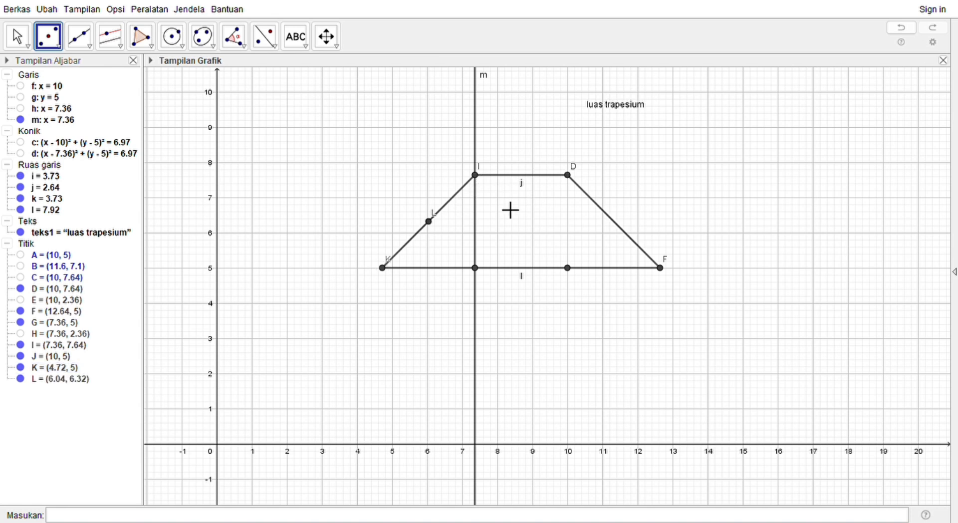
key("ctrl+z")
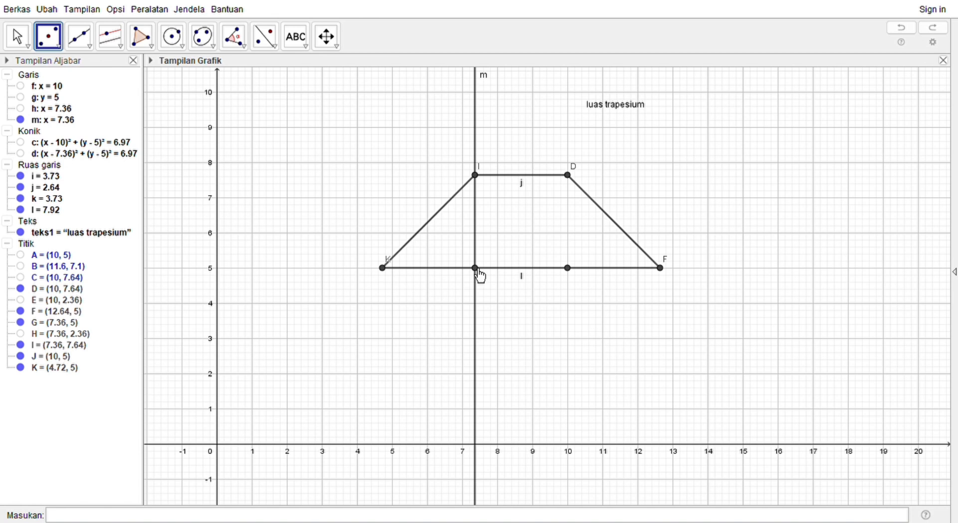
key("Escape")
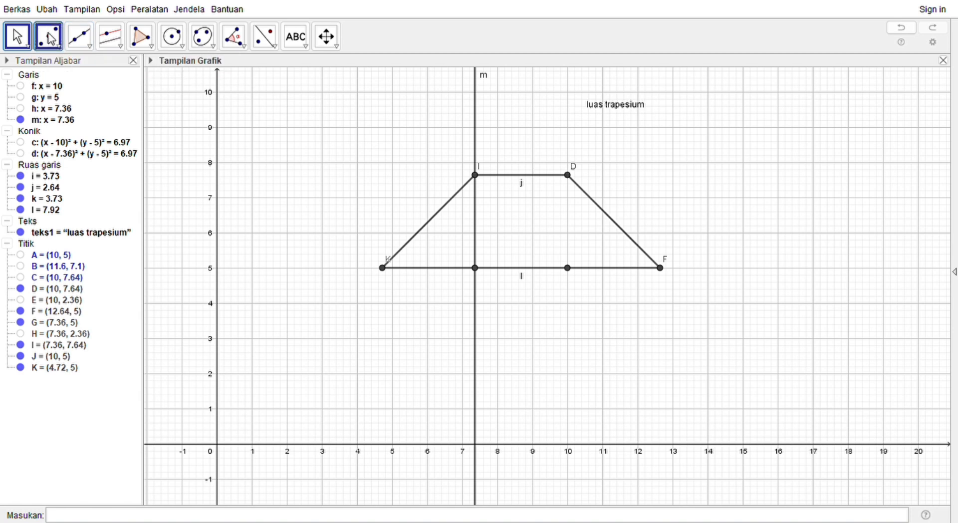
Step: Try constructing the midpoint between I and the base point below it, and undo it
left_click(52, 40)
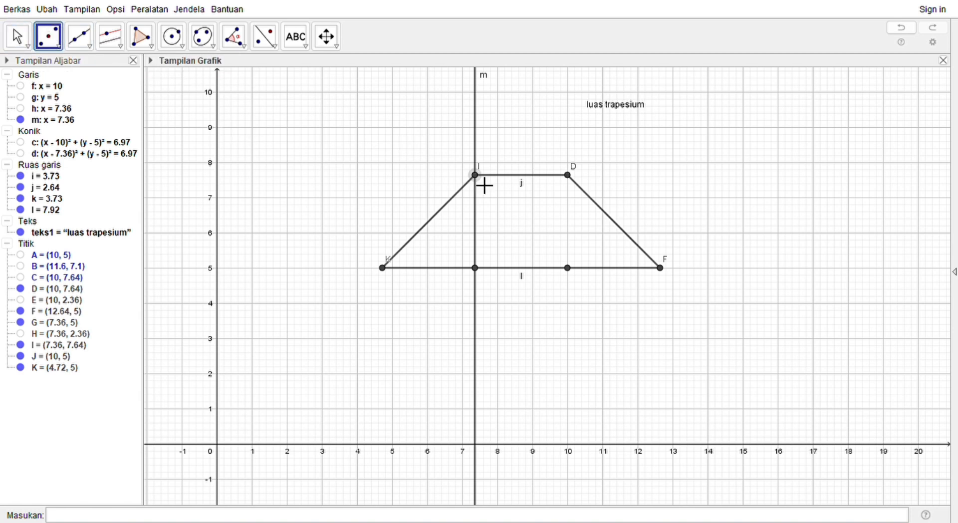
left_click(477, 221)
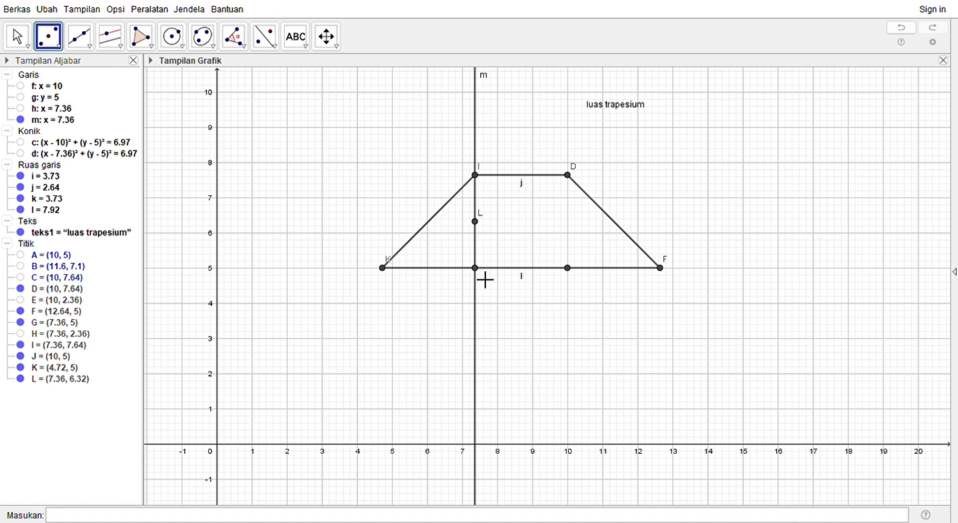
key("ctrl+z")
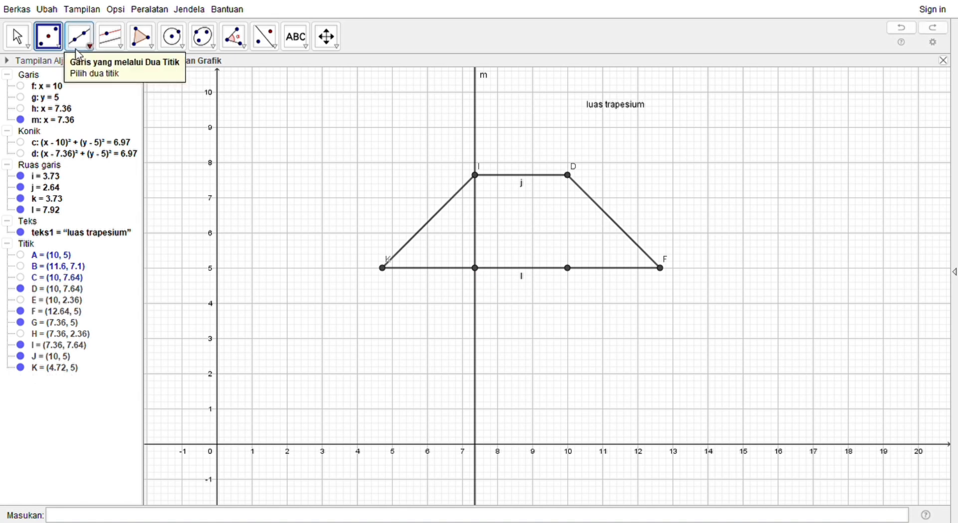
Step: Construct the intersection point of the vertical line m and the trapezoid's base
left_click(60, 50)
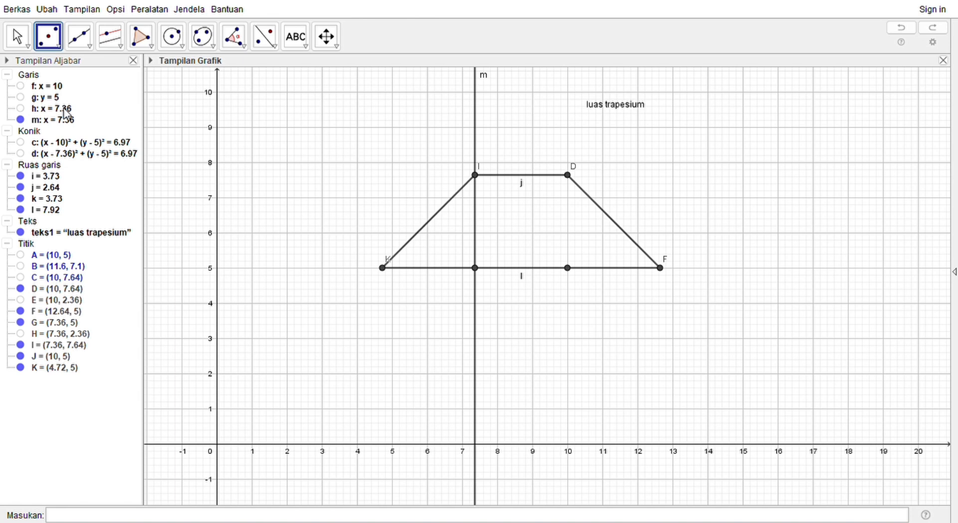
left_click(70, 165)
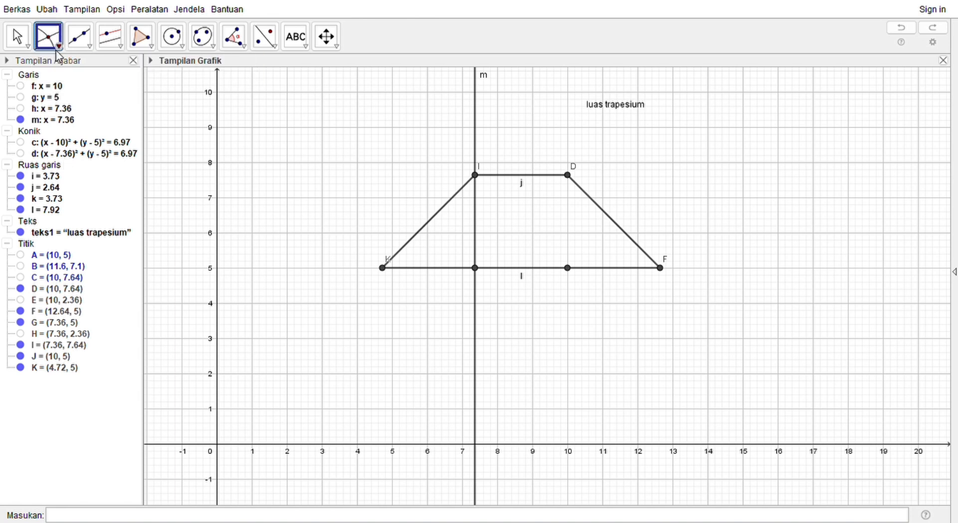
left_click(61, 157)
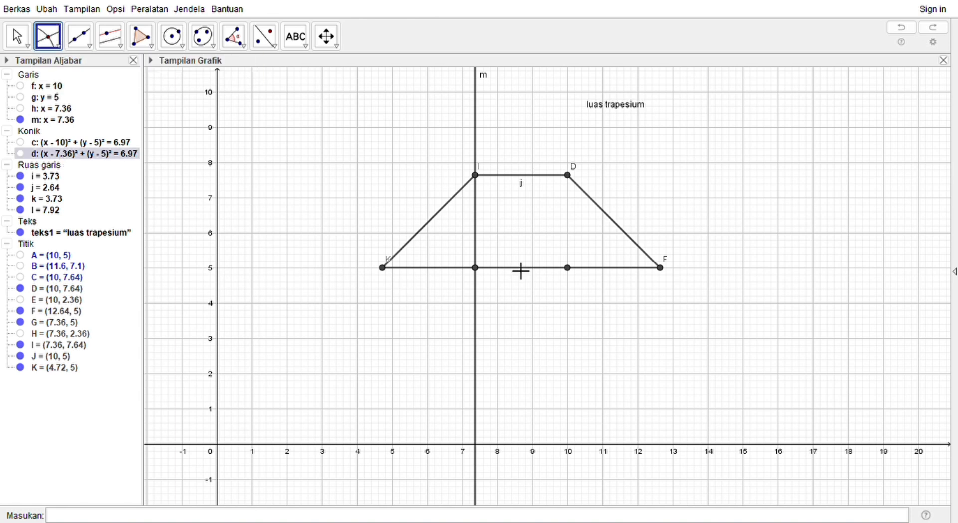
left_click(483, 238)
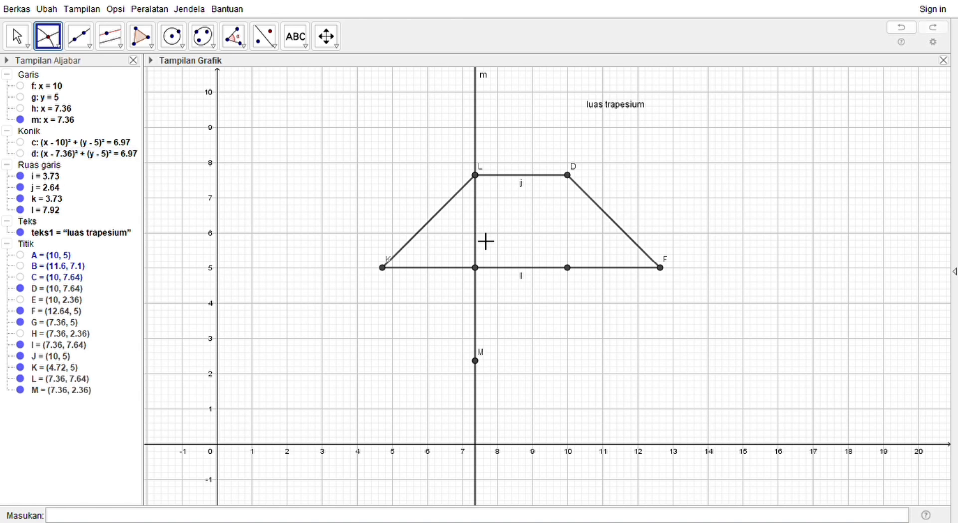
key("ctrl+z")
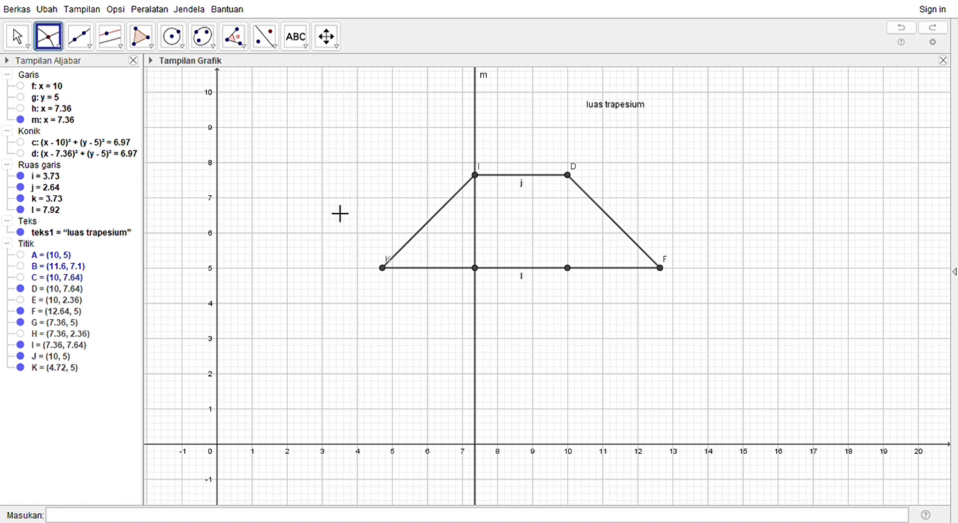
left_click(477, 234)
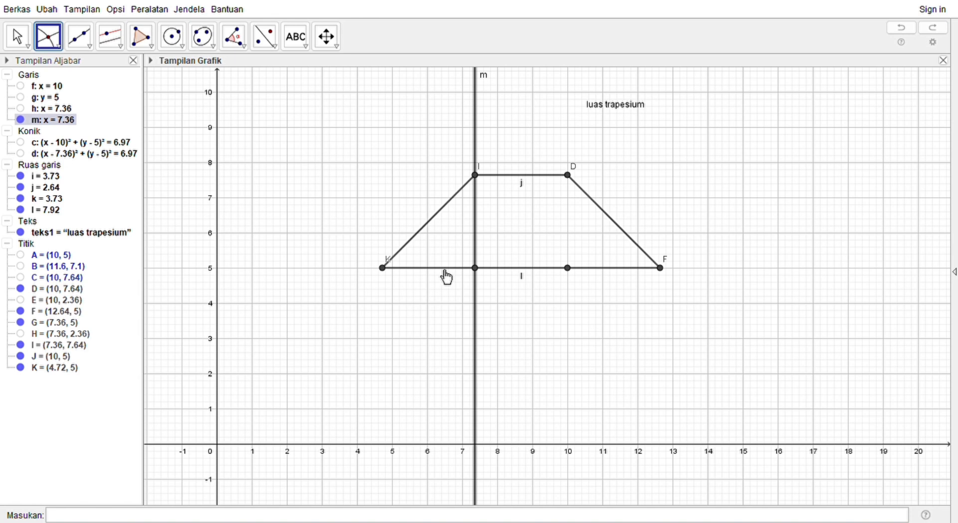
left_click(445, 273)
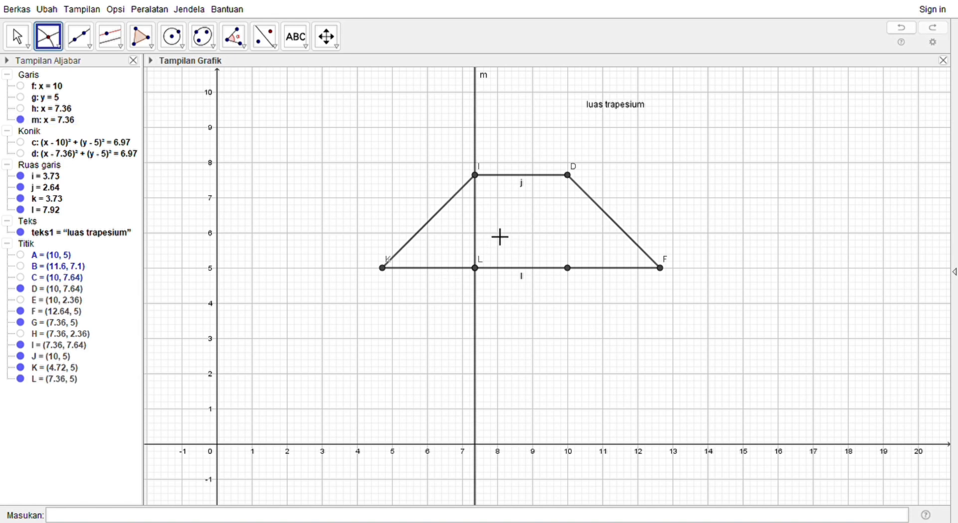
Step: Try constructing the midpoint of the trapezoid's side from K to I, and undo it
left_click(76, 176)
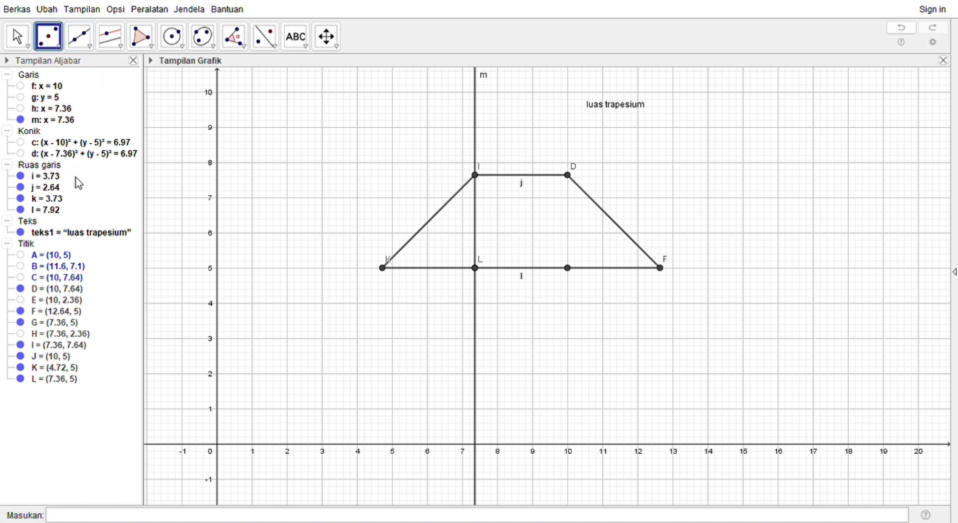
left_click(391, 276)
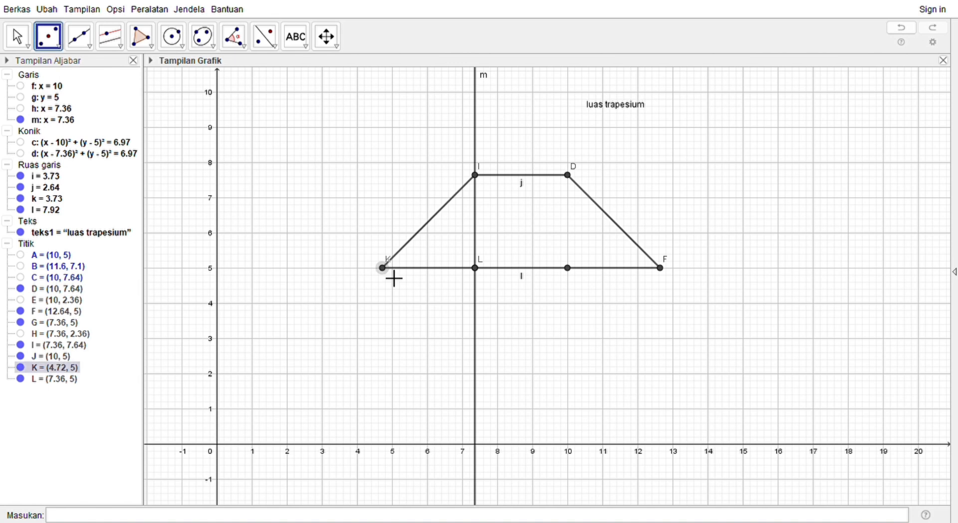
left_click(476, 175)
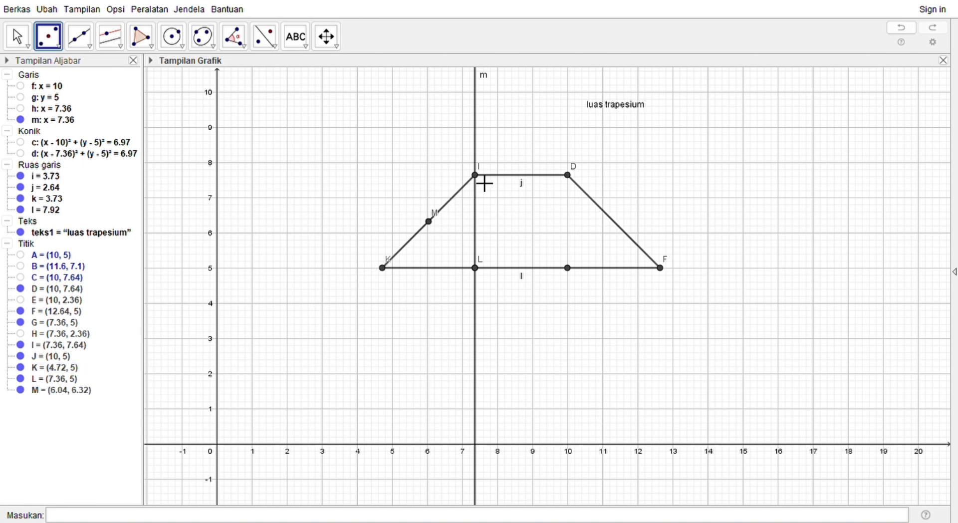
key("ctrl+z")
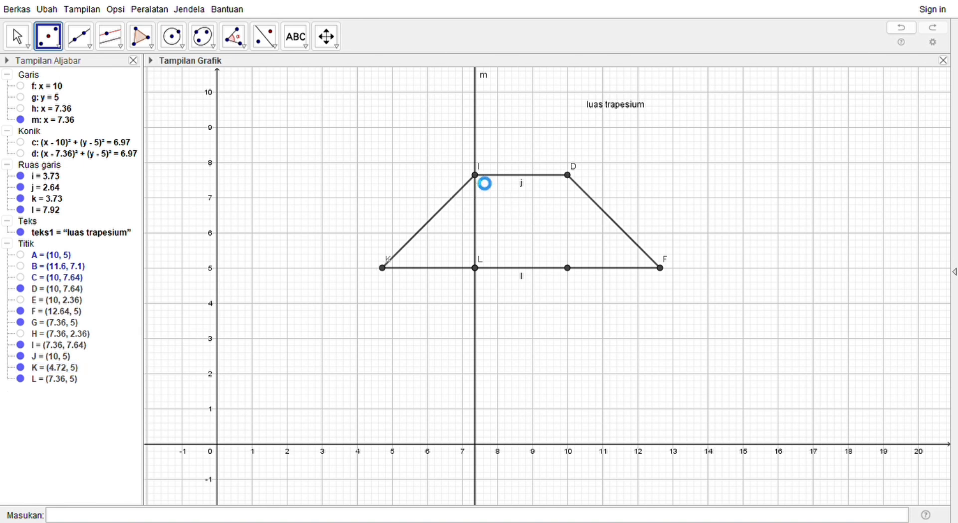
Step: Construct the midpoints between D and F, between I and K, and between I and the base point L
left_click(578, 184)
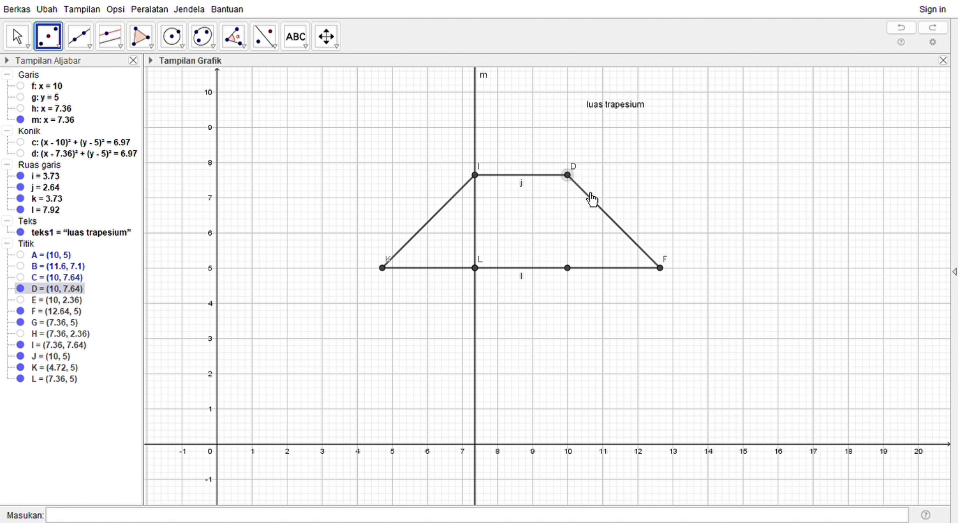
left_click(666, 267)
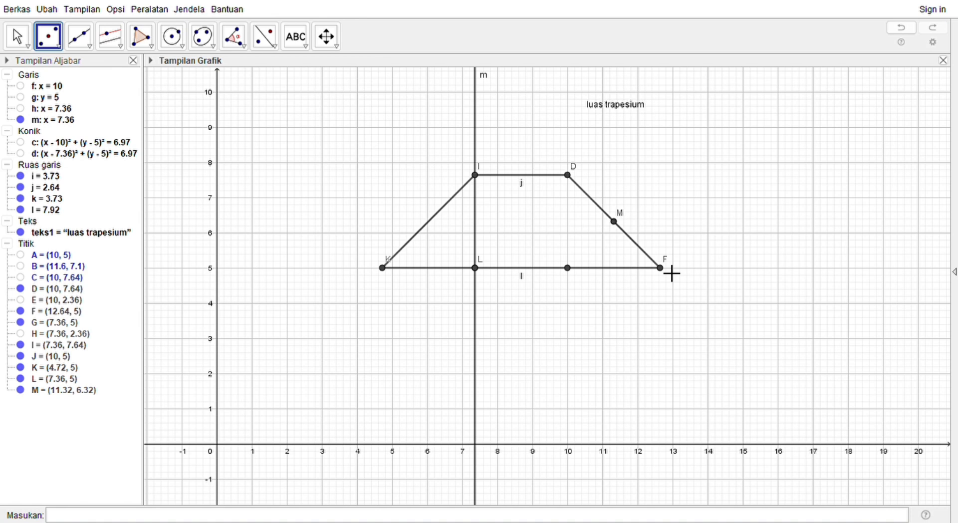
left_click(480, 178)
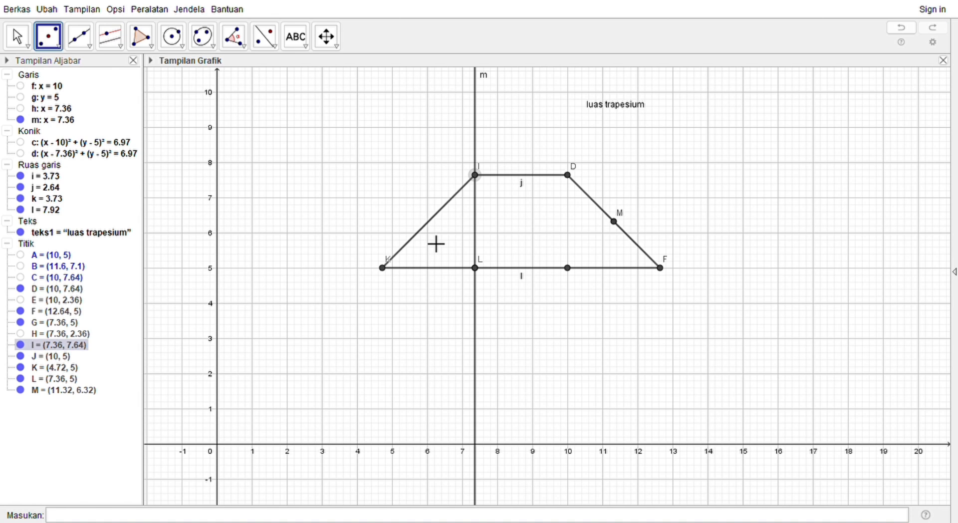
left_click(388, 269)
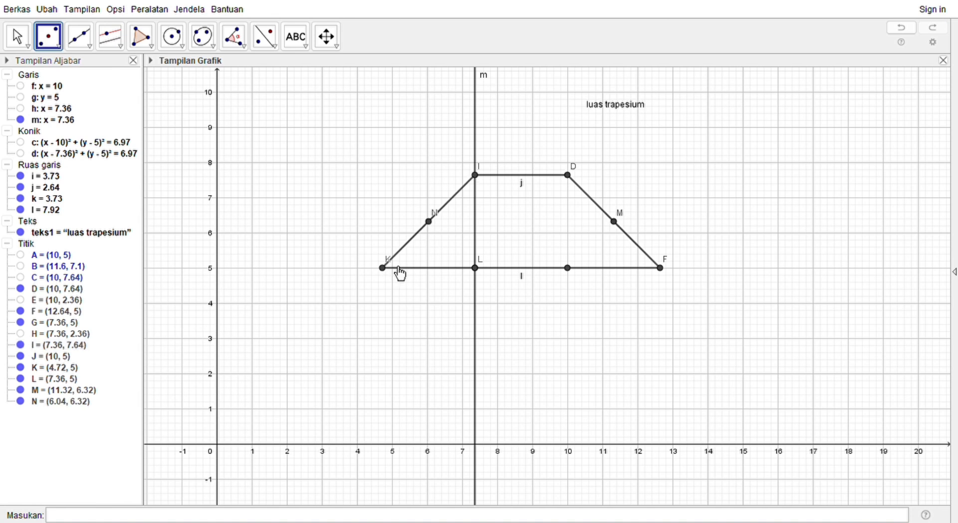
left_click(477, 177)
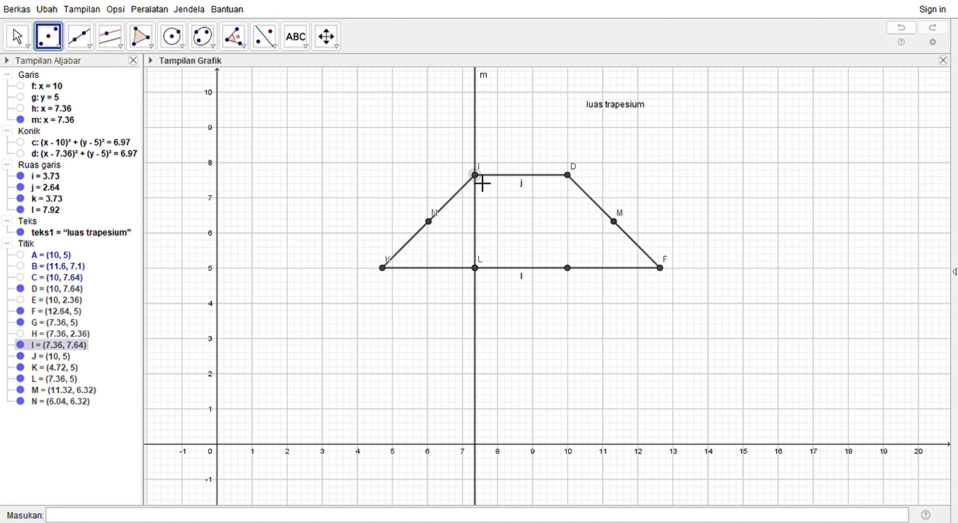
left_click(476, 270)
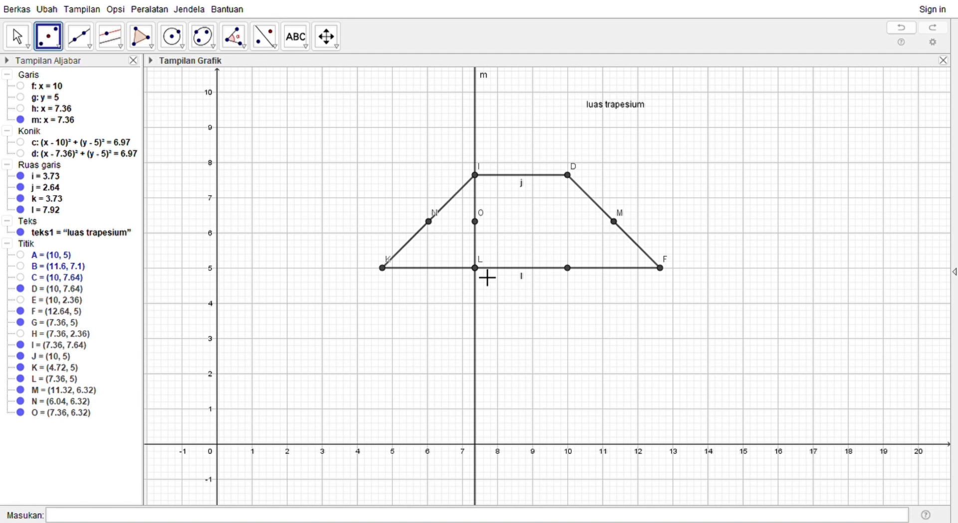
Step: Create a polygon through K, the base point at L, O and N
left_click(142, 39)
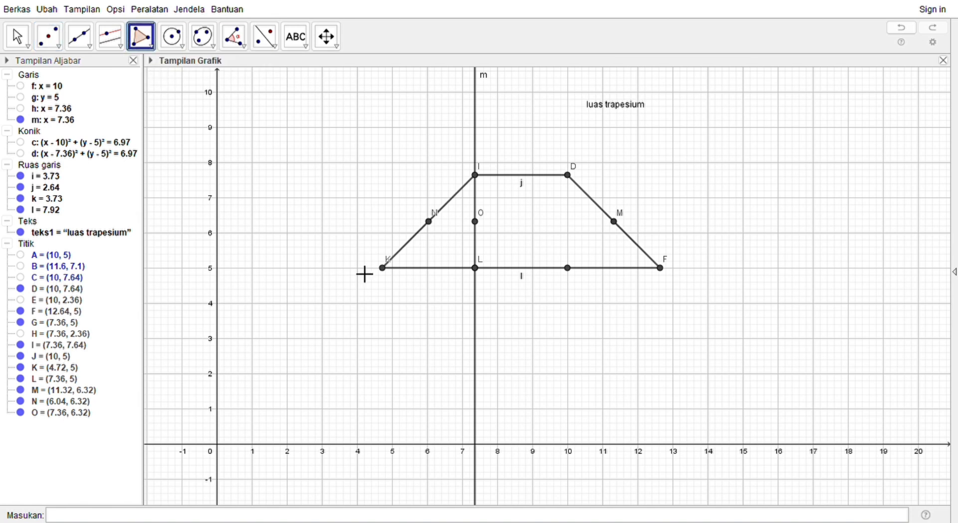
left_click(385, 269)
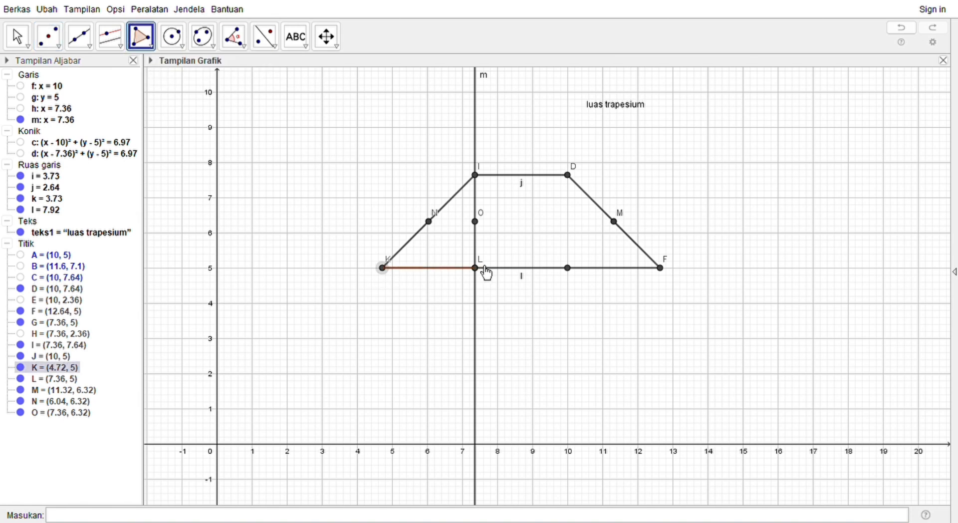
left_click(477, 268)
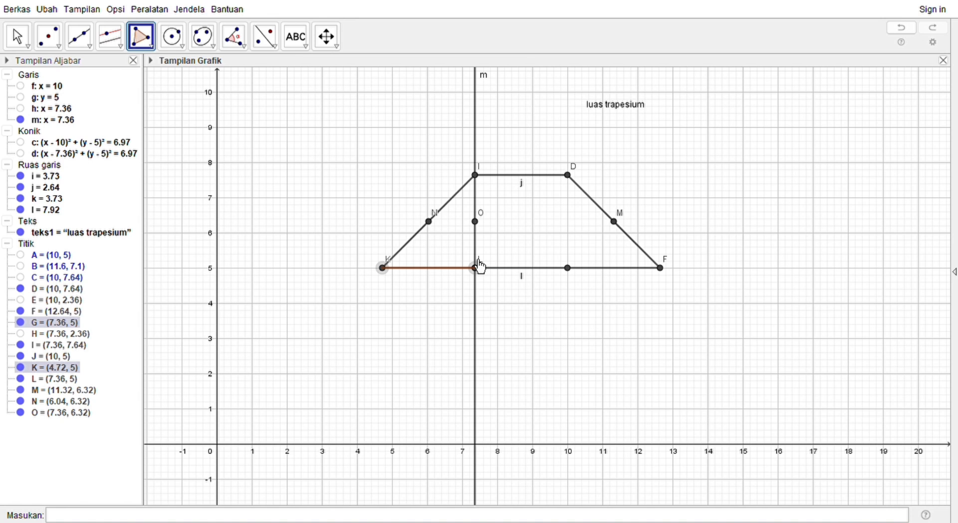
left_click(476, 223)
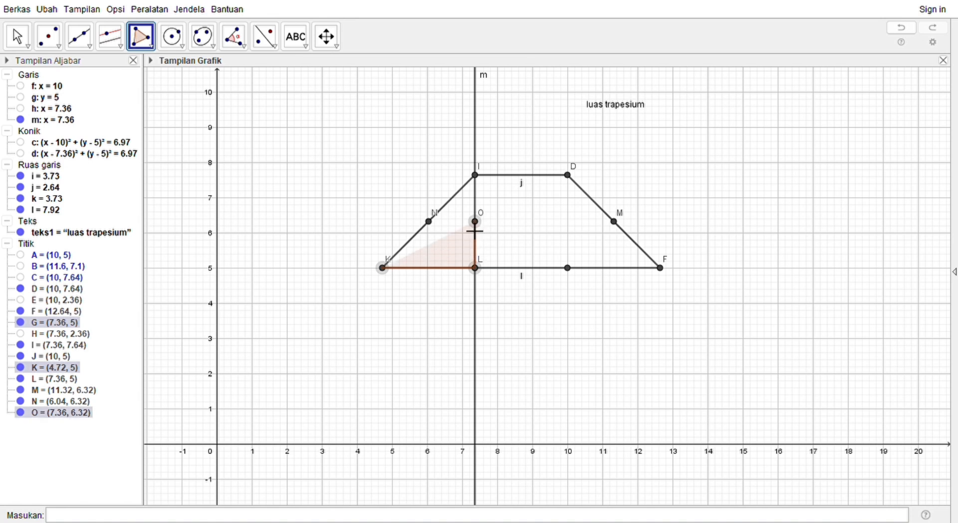
left_click(433, 226)
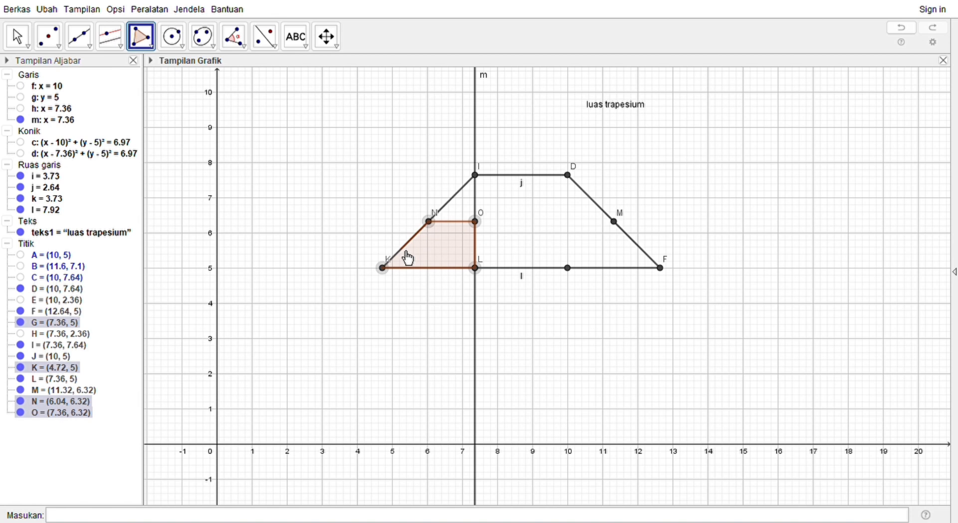
left_click(383, 269)
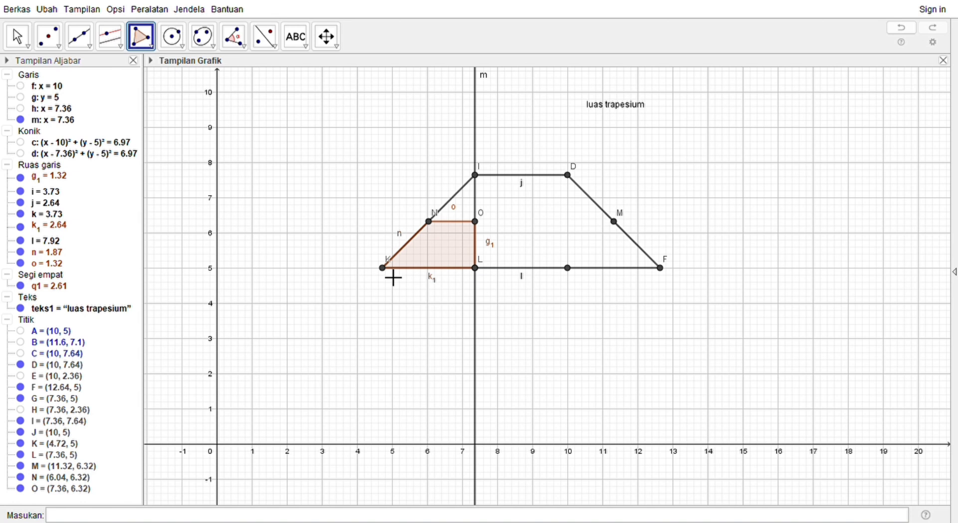
Step: Create a polygon through the base point at L, F, M and O
left_click(475, 268)
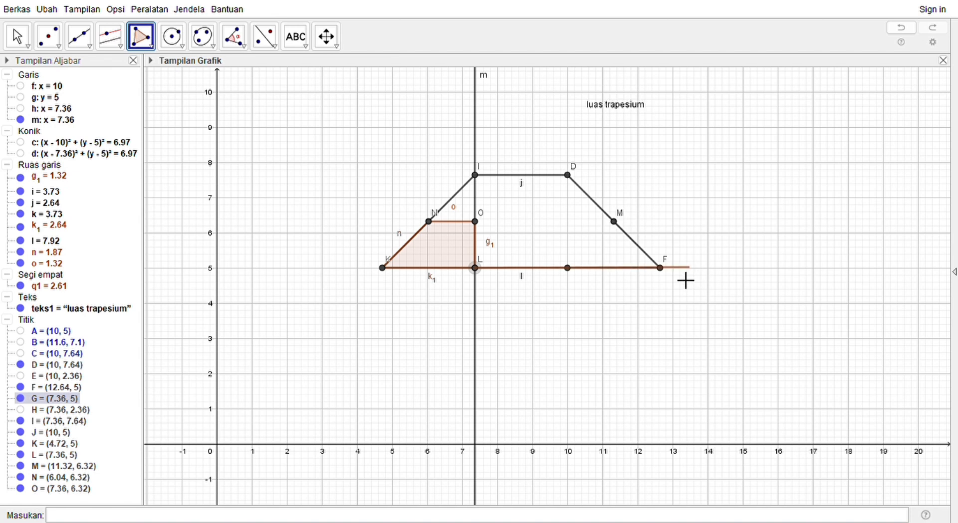
left_click(661, 269)
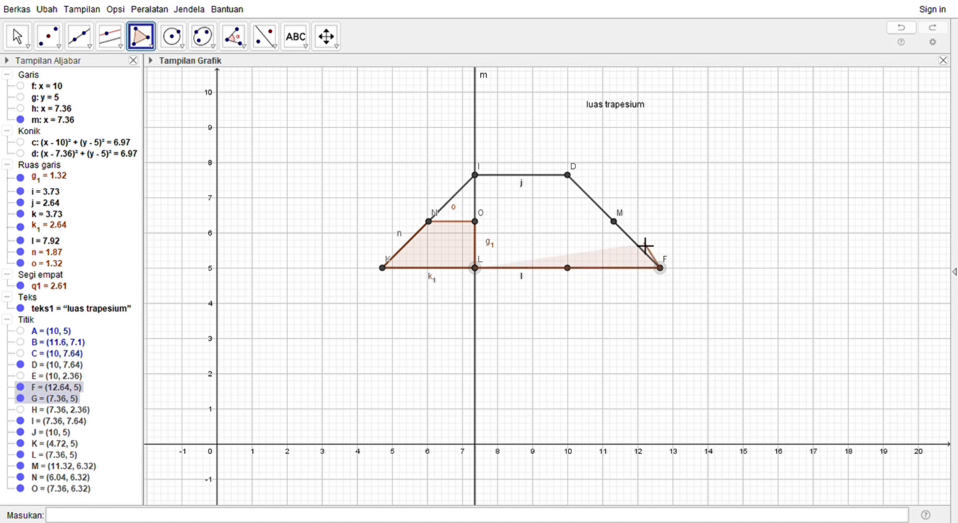
left_click(615, 222)
left_click(476, 221)
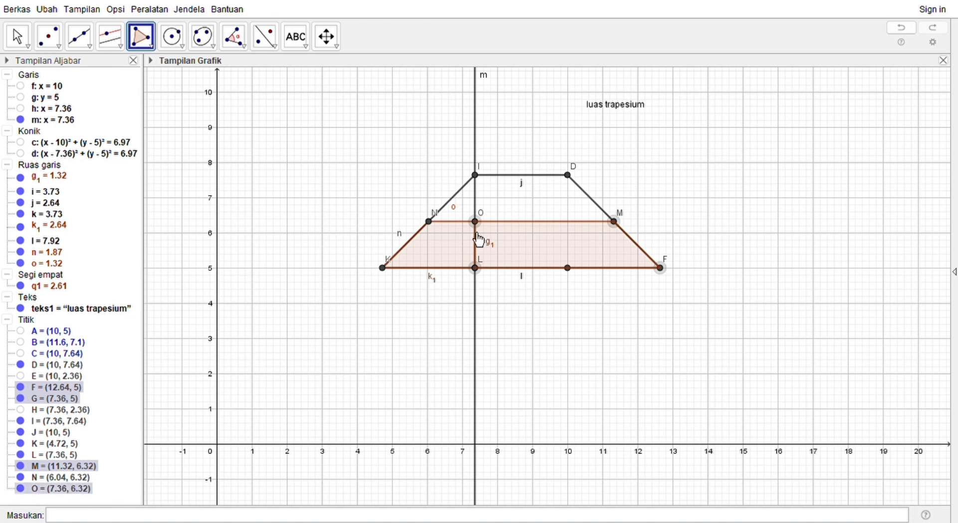
left_click(475, 269)
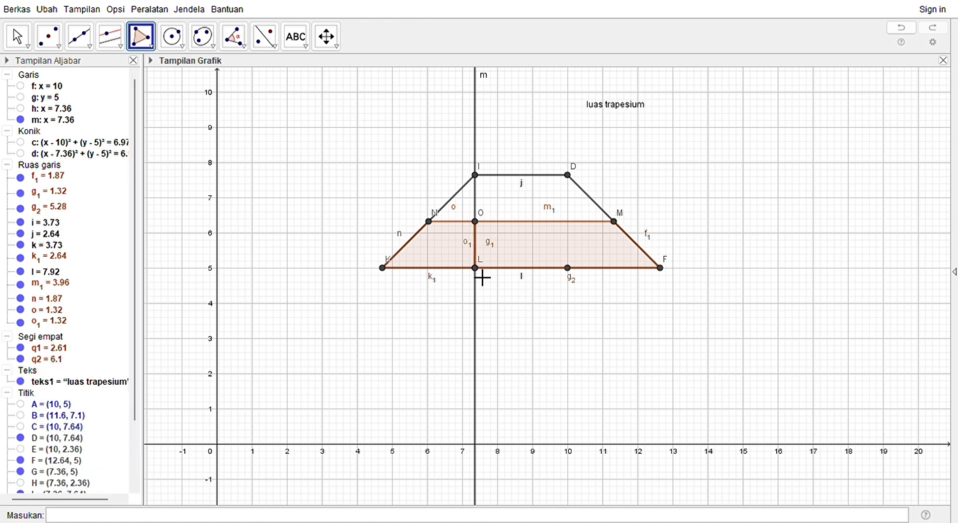
Step: Create a polygon through O, M, D and I
left_click(477, 222)
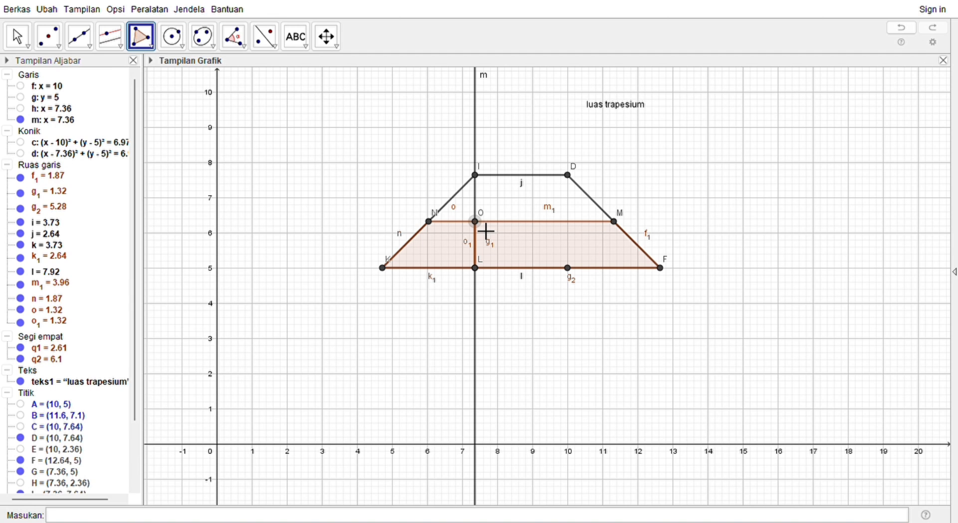
left_click(615, 222)
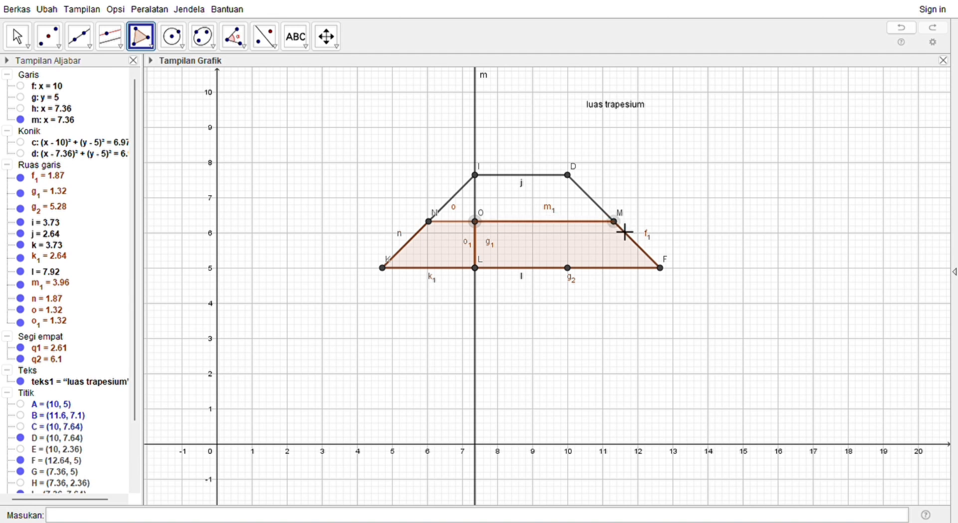
left_click(568, 175)
left_click(478, 178)
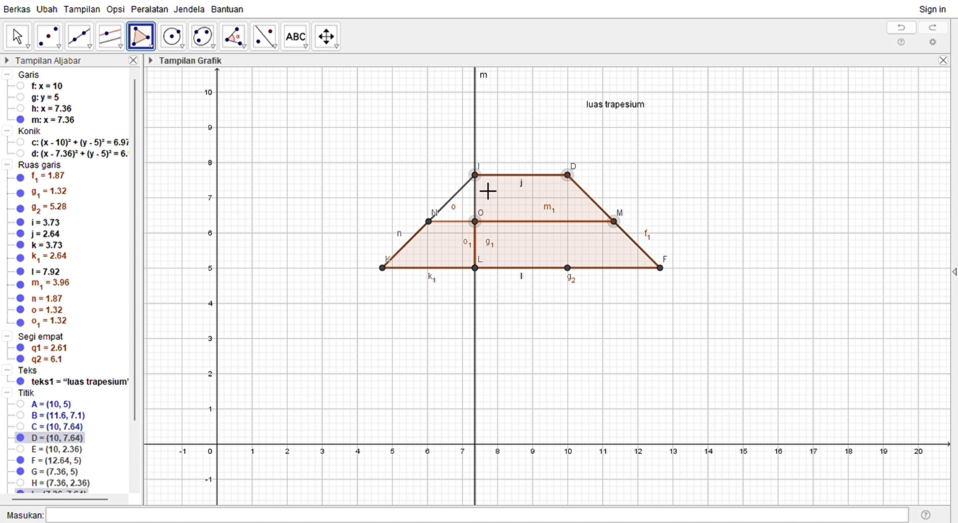
left_click(479, 221)
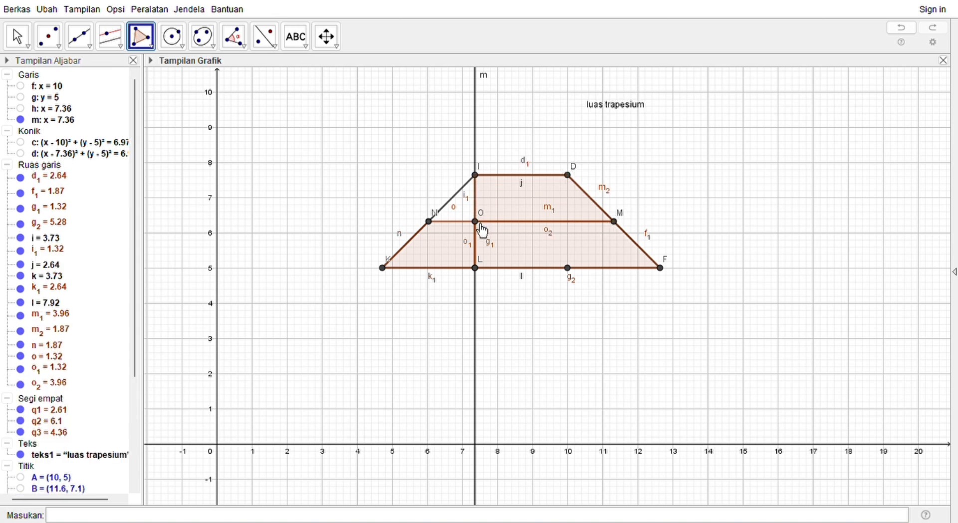
Step: Create a triangle through O, I and N
left_click(480, 225)
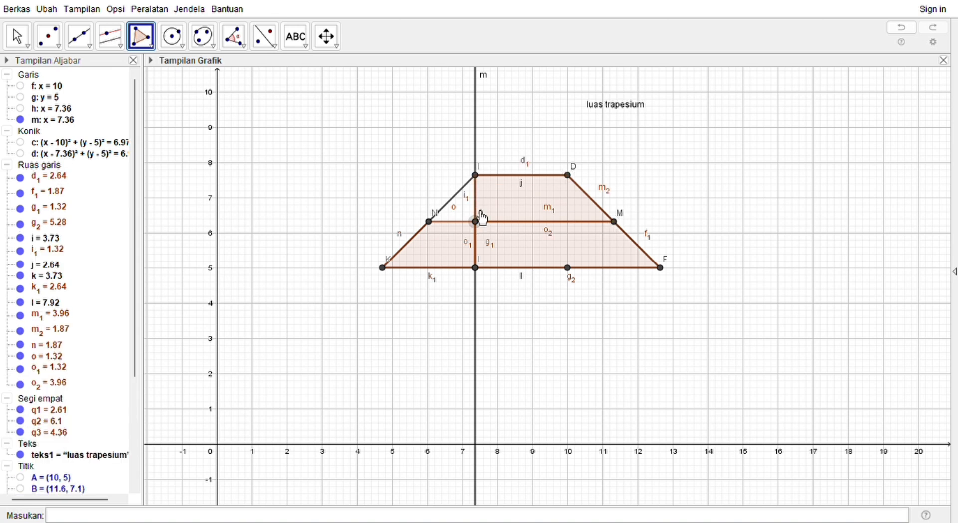
left_click(475, 176)
left_click(430, 221)
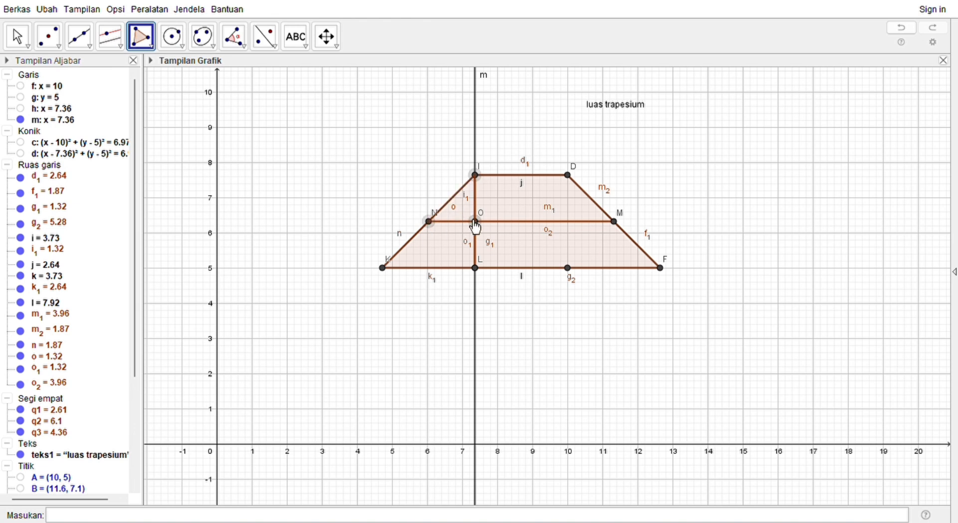
left_click(476, 223)
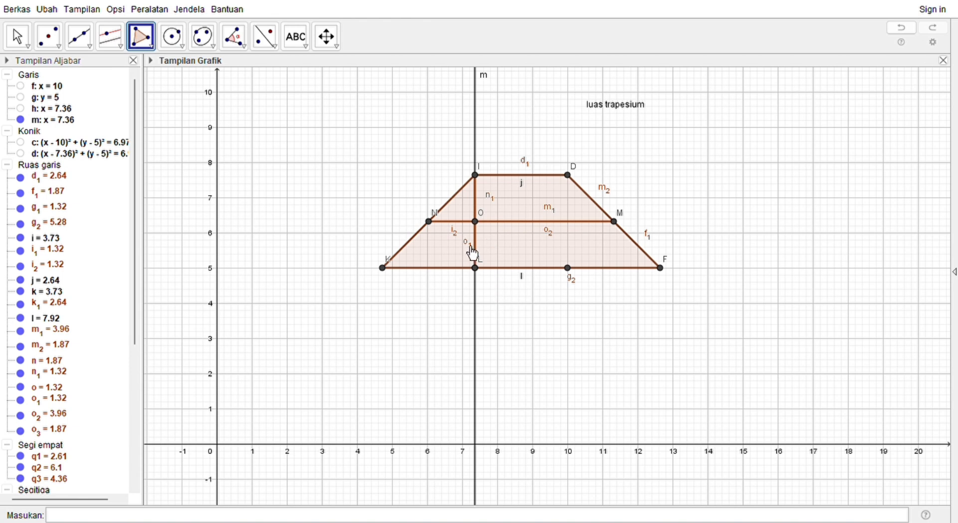
Step: Hide segment o1 and the labels of polygon sides n1, i2, m1, o2, m2, f1 and g2
left_click(477, 296)
right_click(455, 231)
left_click(460, 293)
left_click(594, 334)
left_click(583, 340)
left_click(665, 297)
right_click(551, 206)
left_click(565, 271)
left_click(508, 257)
Step: Create an angle slider at 45° in the empty area near (2, 9.2), above and left of the trapezoid
left_click(311, 71)
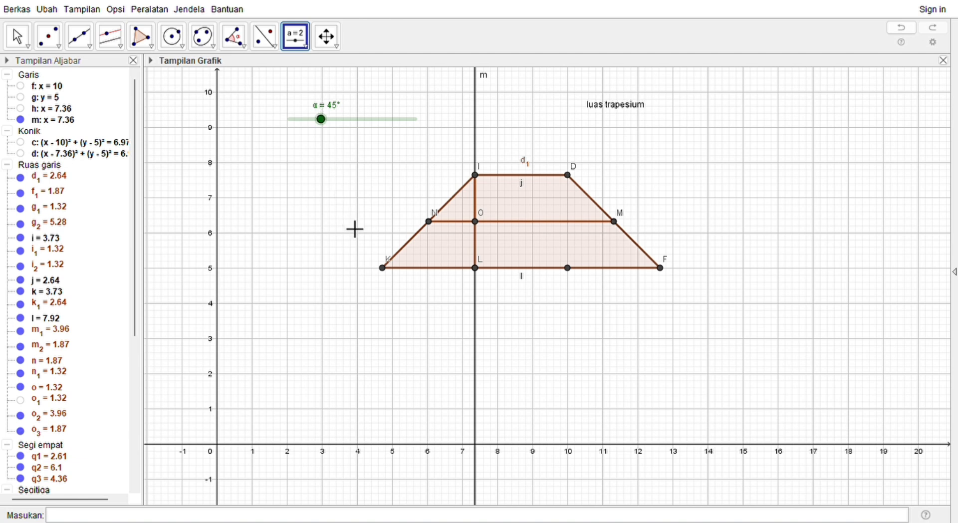
key("Escape")
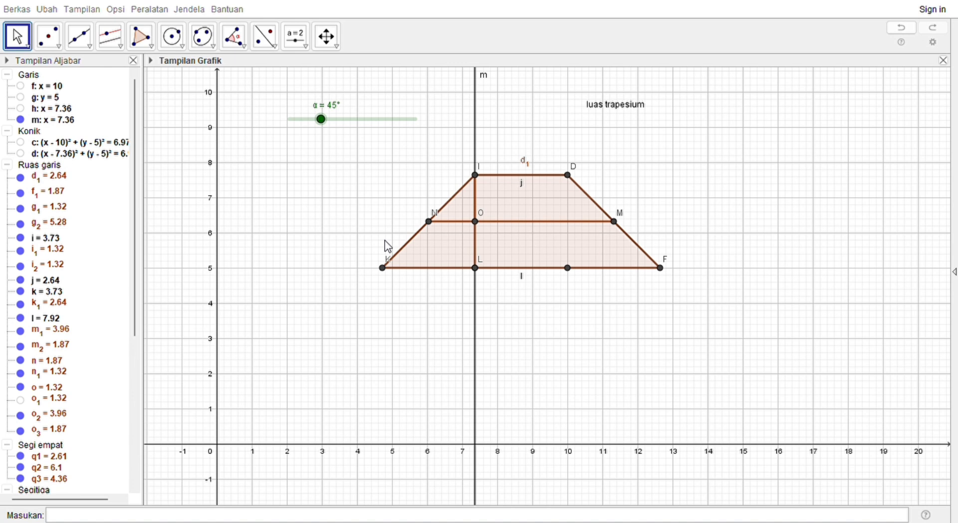
Step: Rename the angle slider to geser
left_click(537, 282)
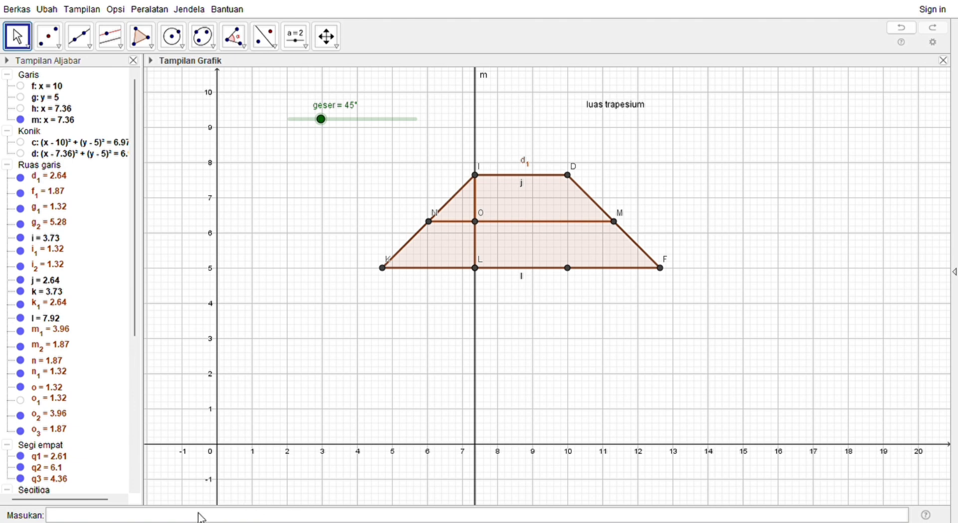
Step: Rotate triangle t1 about point N by the angle geser, and try the slider at 68°
left_click(112, 517)
type("rot")
key("Return")
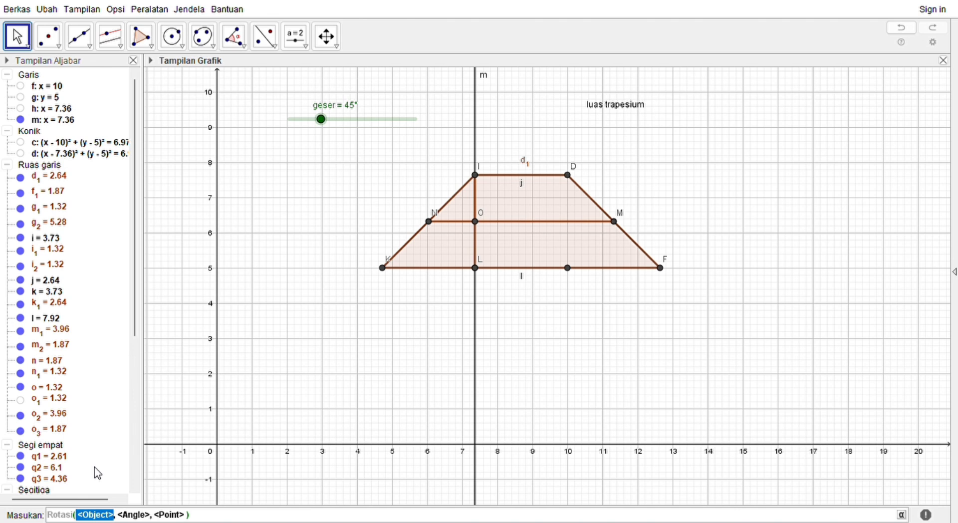
type("t1")
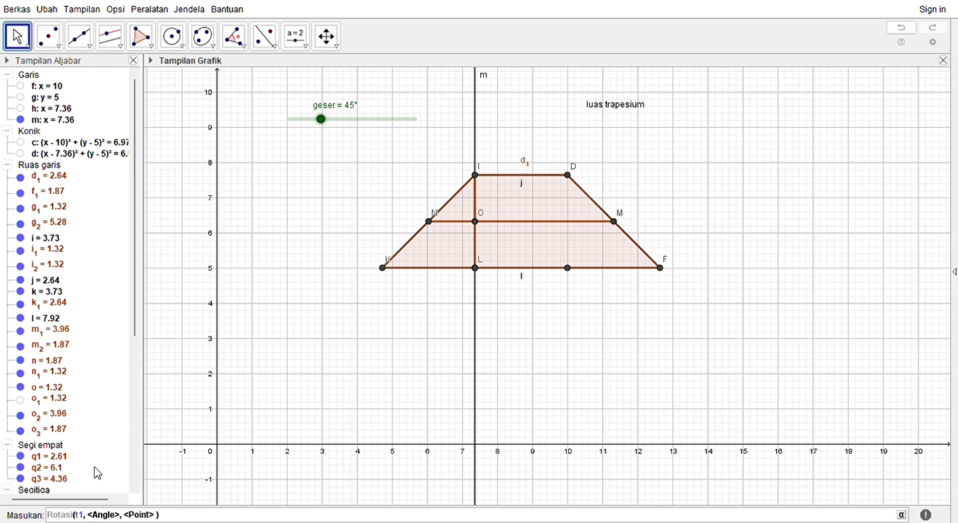
key("Tab")
type("geser")
key("Tab")
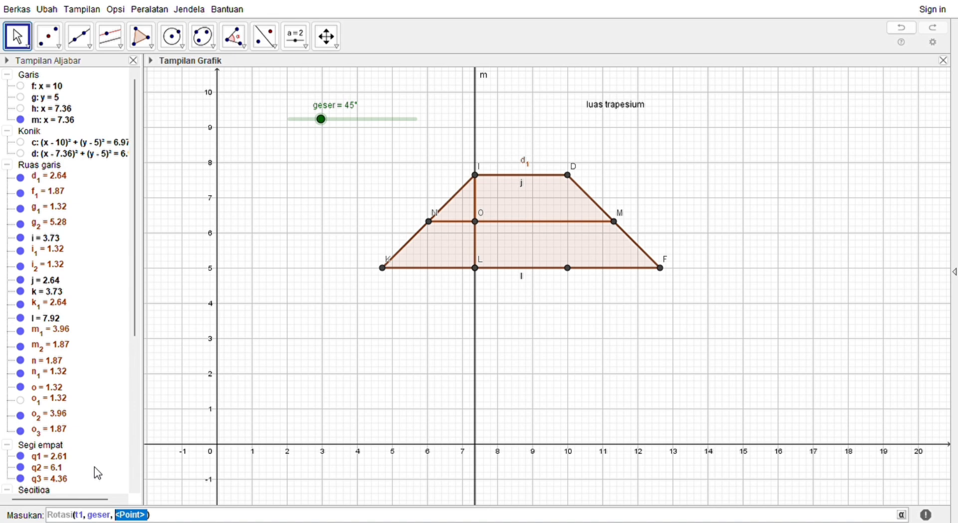
type("N")
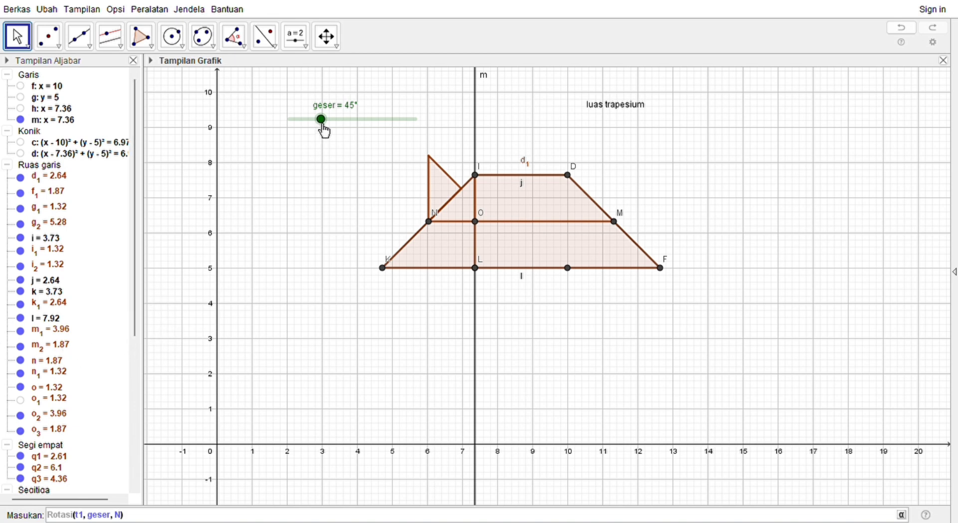
left_click_drag(323, 124, 341, 167)
key("Return")
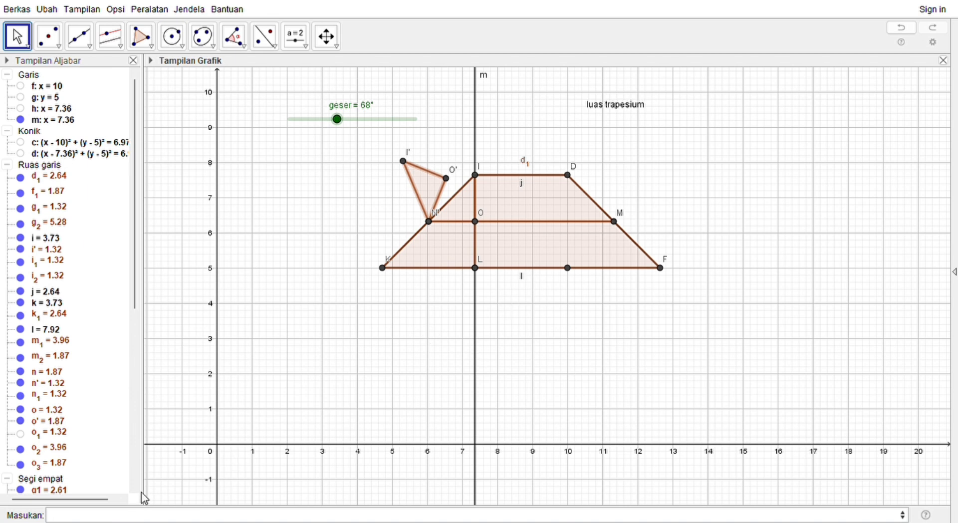
Step: Rotate quadrilateral q3 about point M by the angle geser, and try the slider at 48°
left_click(136, 515)
type("a")
key("BackSpace")
type("rot")
key("Return")
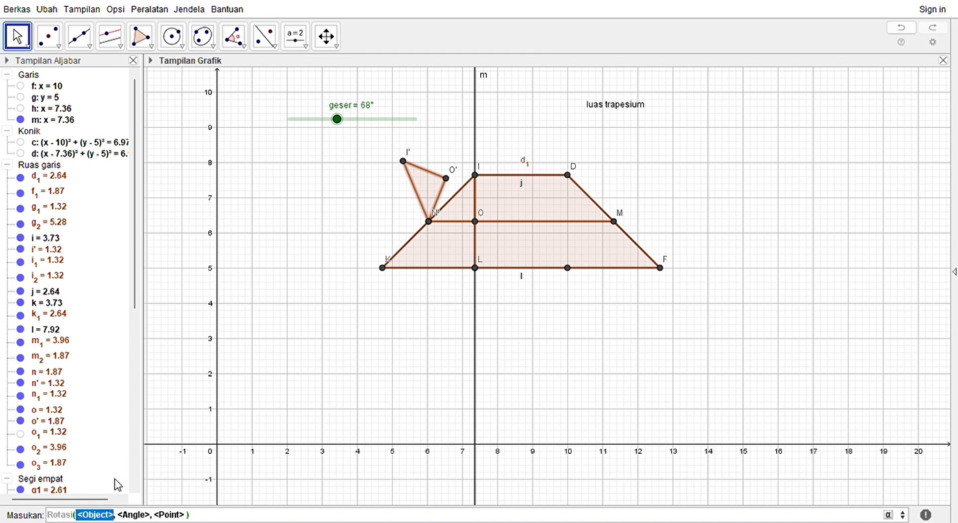
type("q3")
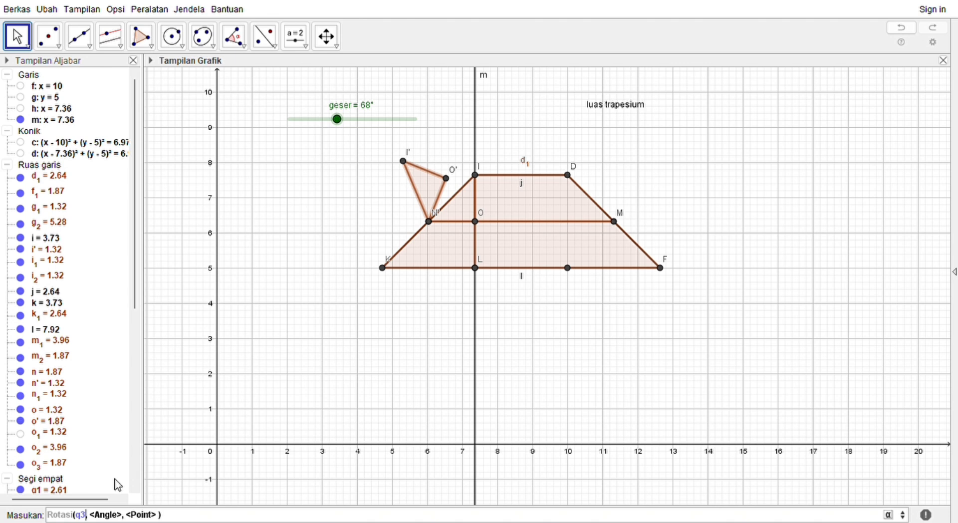
key("Tab")
type("geser")
key("Tab")
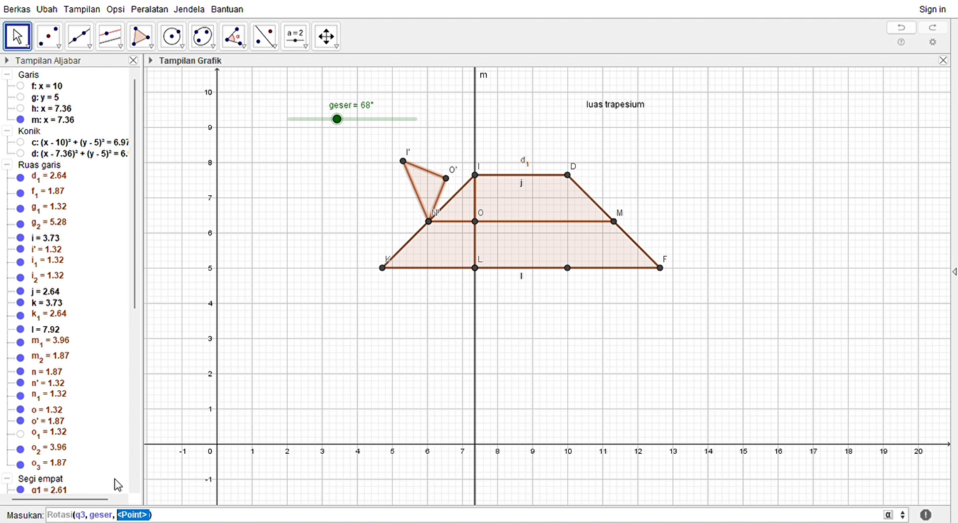
type("M")
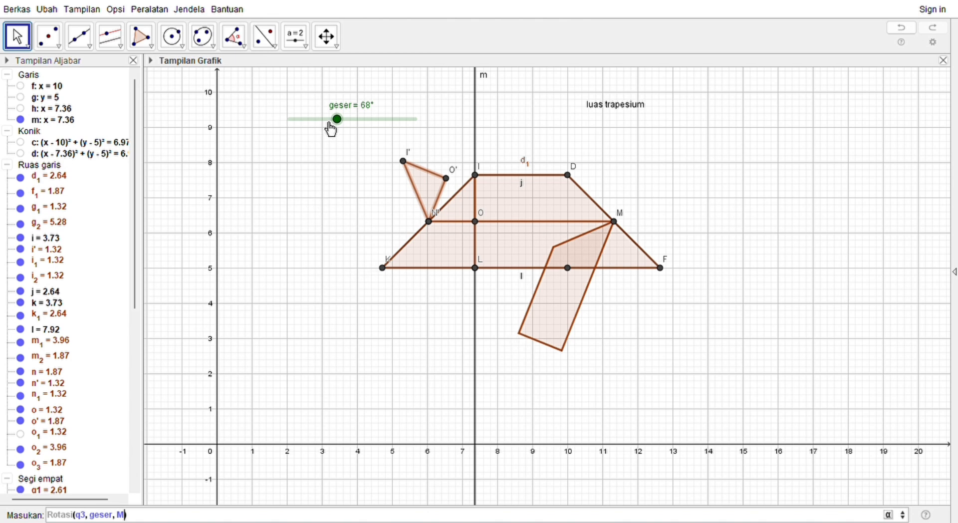
left_click_drag(337, 119, 376, 120)
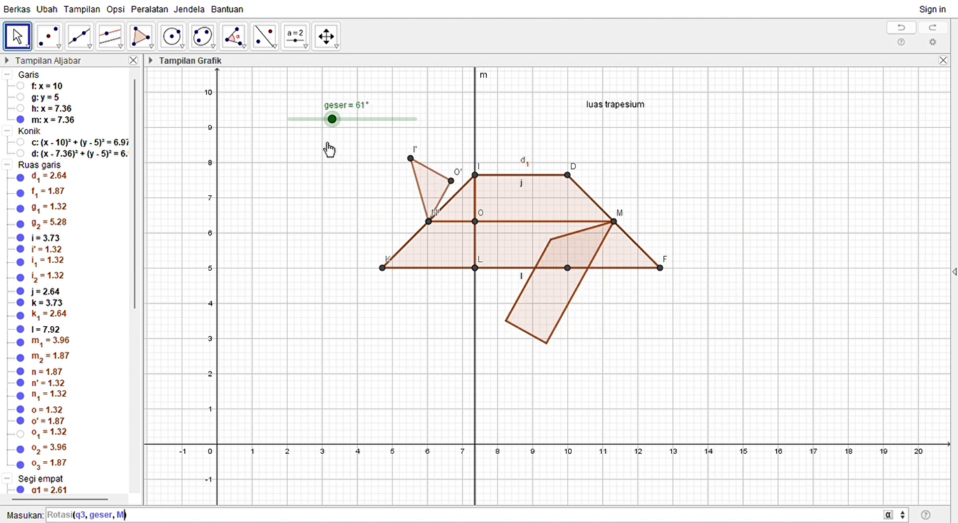
key("Return")
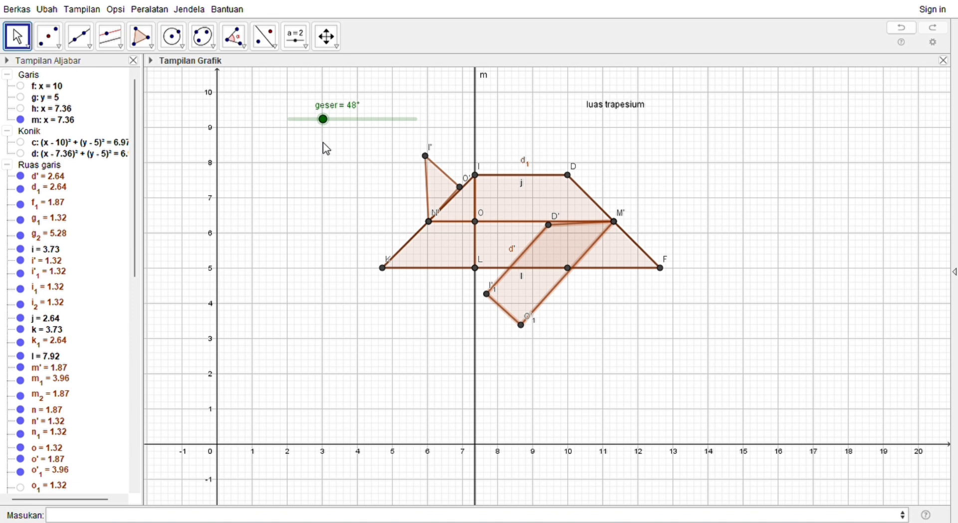
Step: Colour the rotated triangle at point N bright green with a fully opaque fill
left_click(449, 188)
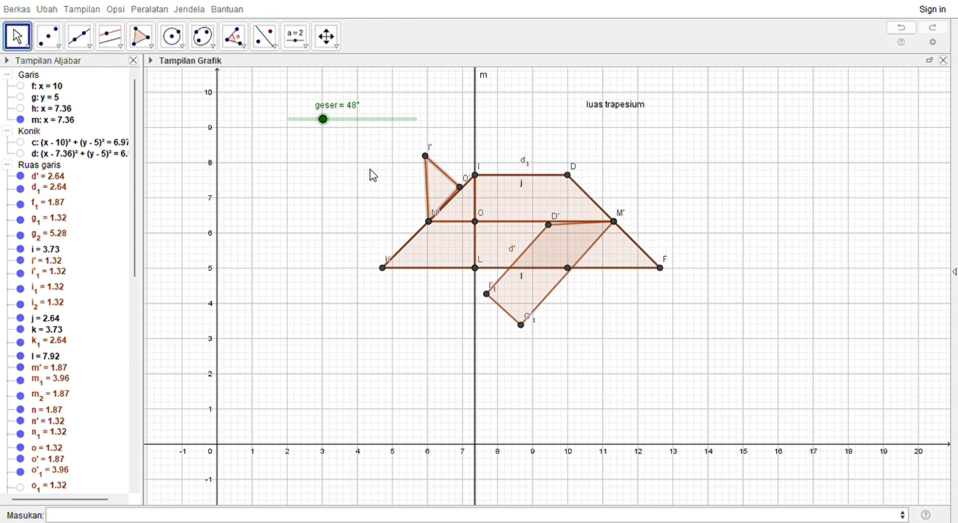
left_click(368, 187)
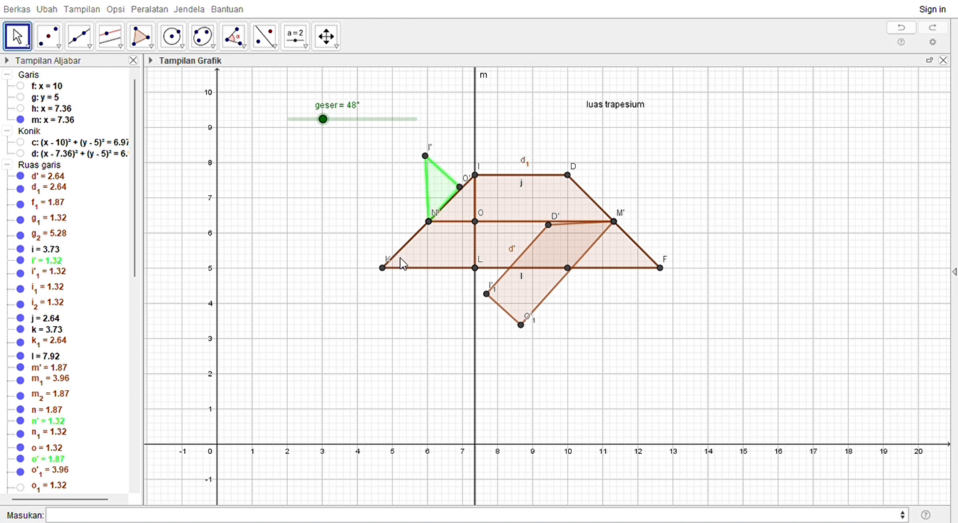
left_click_drag(367, 307, 485, 314)
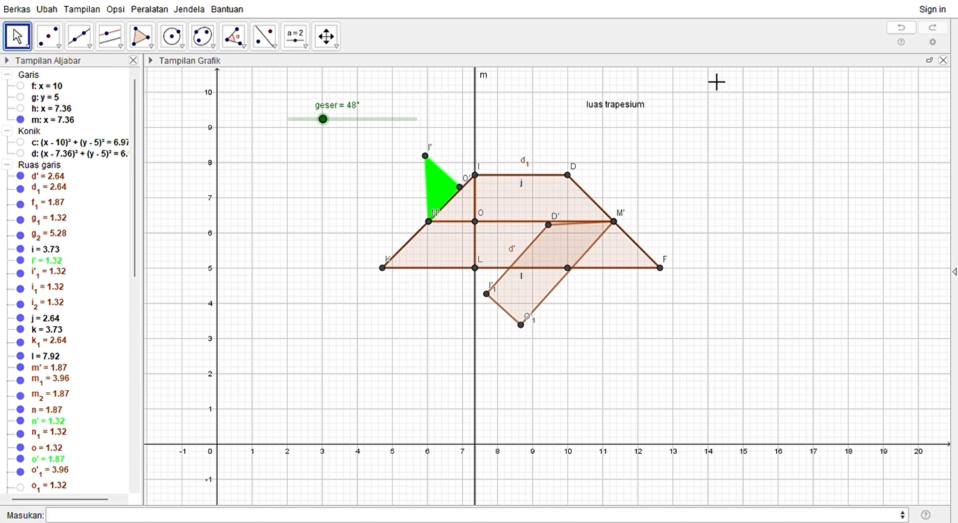
Step: Colour the rotated quadrilateral at point M bright green with a fully opaque fill
left_click(544, 278)
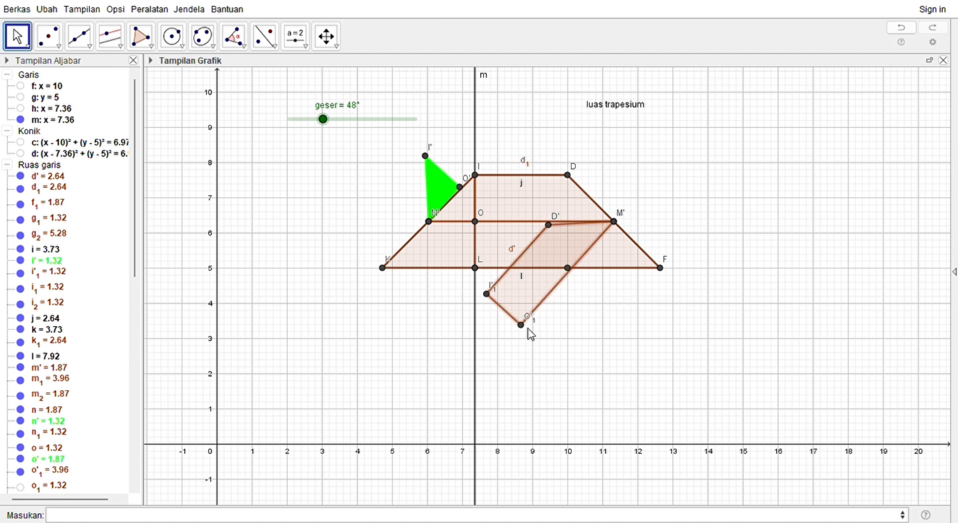
left_click(371, 191)
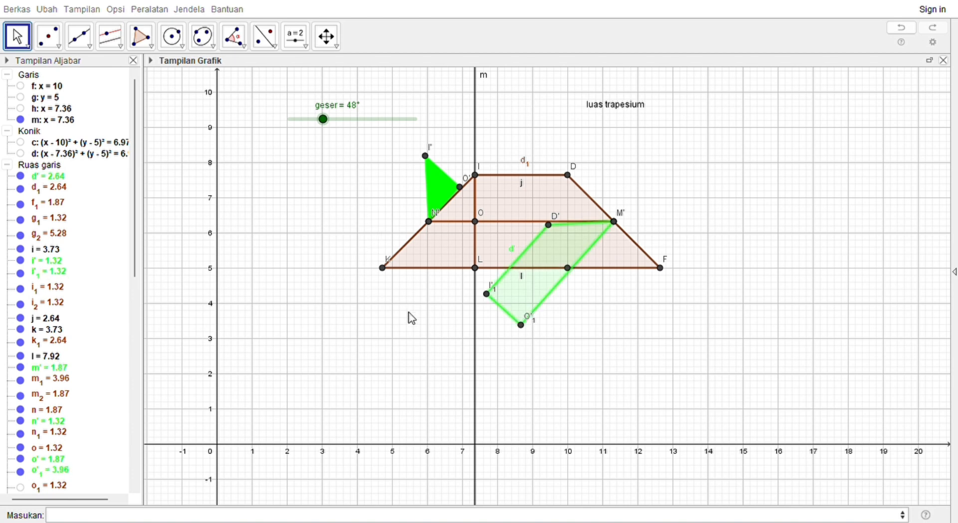
left_click(491, 316)
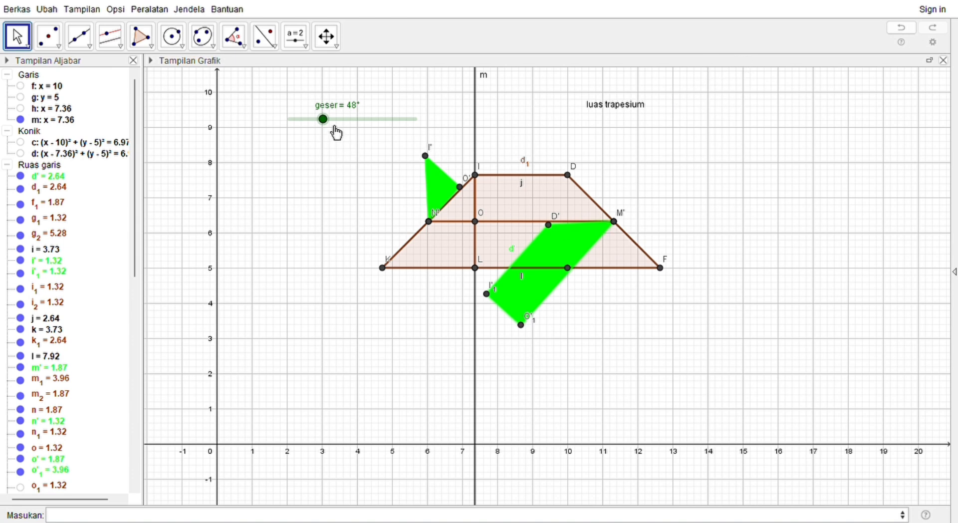
Step: Check the rotation of both green pieces by moving the geser slider through 144° to 180°
left_click_drag(333, 132, 401, 139)
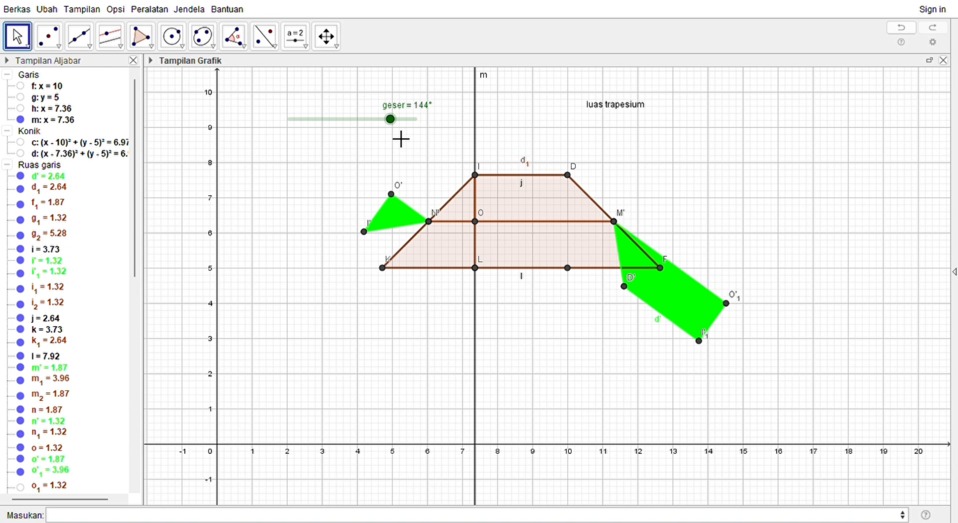
left_click_drag(394, 125, 430, 127)
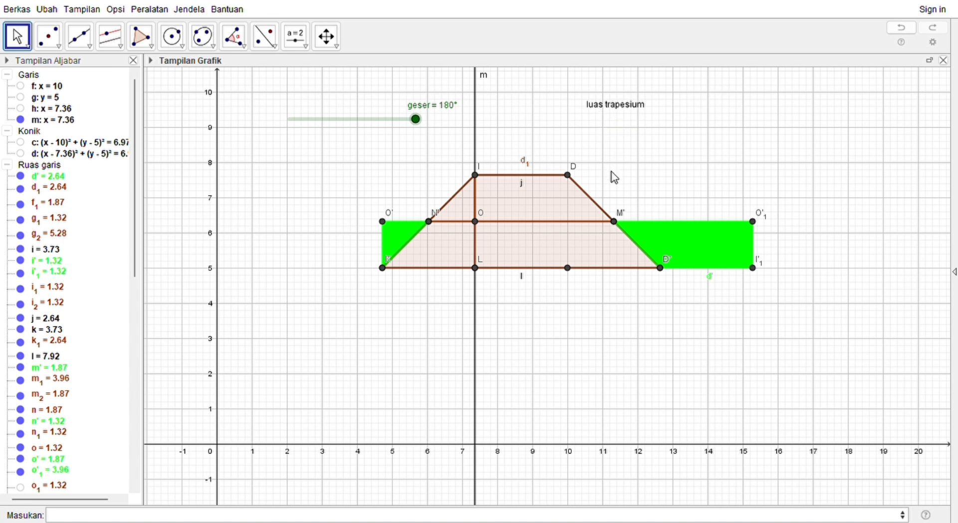
Step: Extend the text to four lines: "luas trapesium = luas persegi panjang", "=panjang x lebar", "=(a+b) x 1/2 x t", "=1/2 (a+b) x t"
left_click(617, 239)
key("alt+Tab")
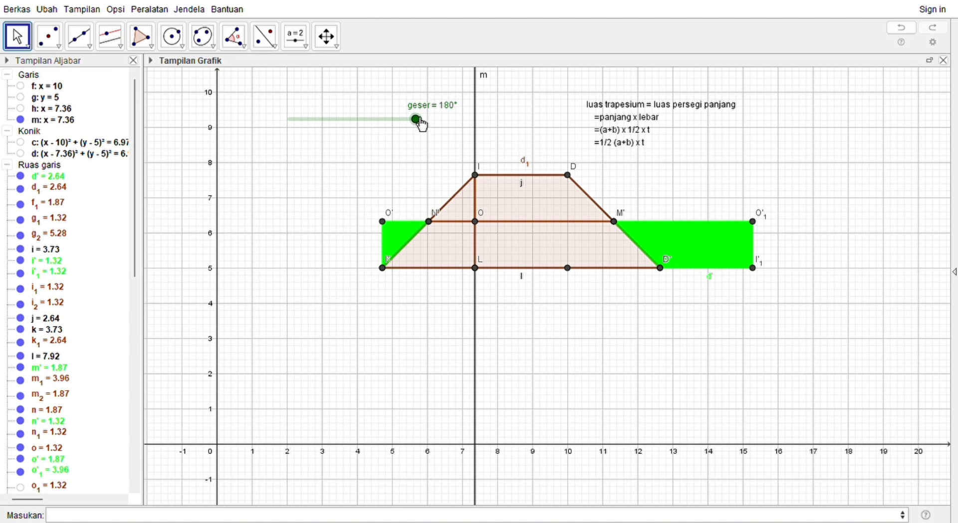
Step: Set the geser slider to 0° and start its animation to rotate the green pieces
mouse_move(422, 125)
left_mouse_down()
mouse_move(317, 122)
mouse_move(425, 139)
left_mouse_up()
left_click_drag(416, 120, 289, 122)
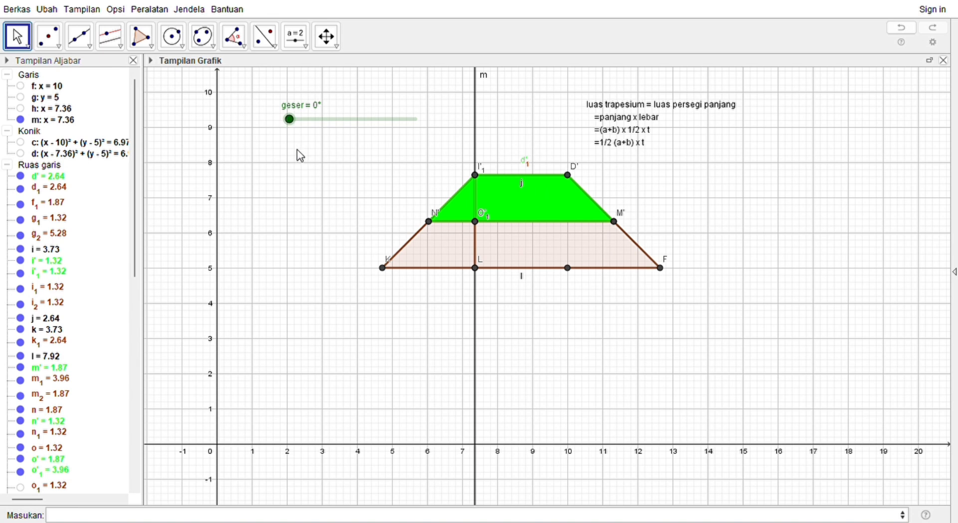
left_click(302, 171)
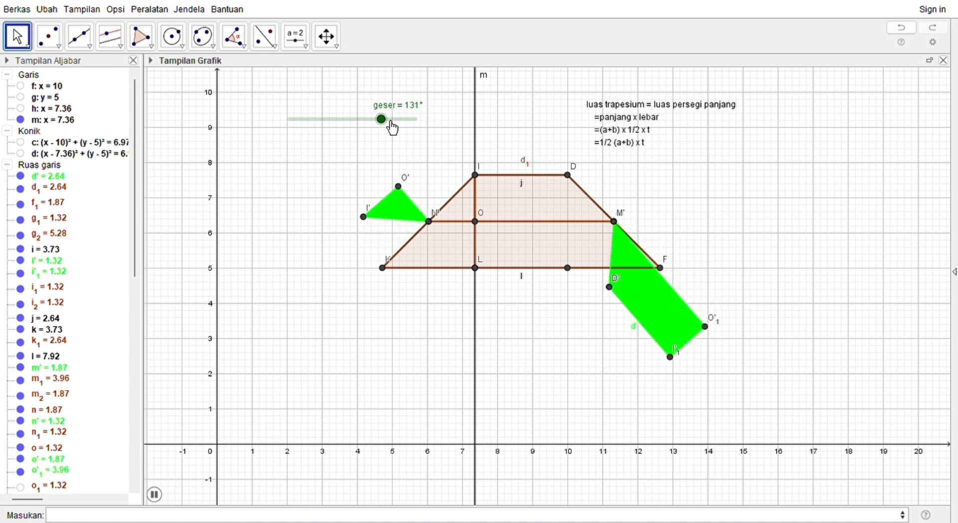
left_click_drag(392, 128, 438, 133)
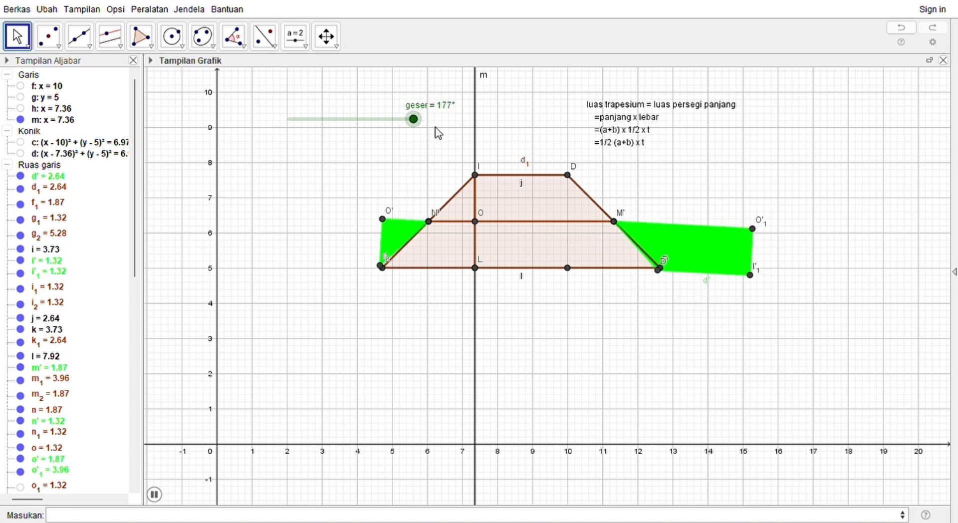